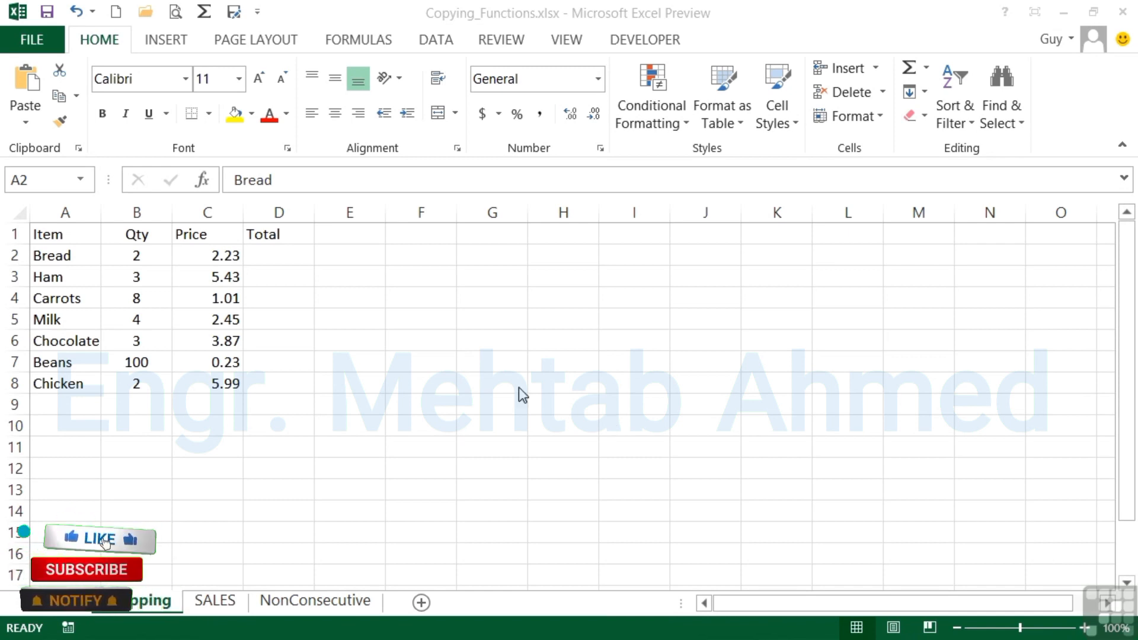
Step: Enter the formula =B2*C2 in cell D2 to calculate the total for Bread
click(279, 256)
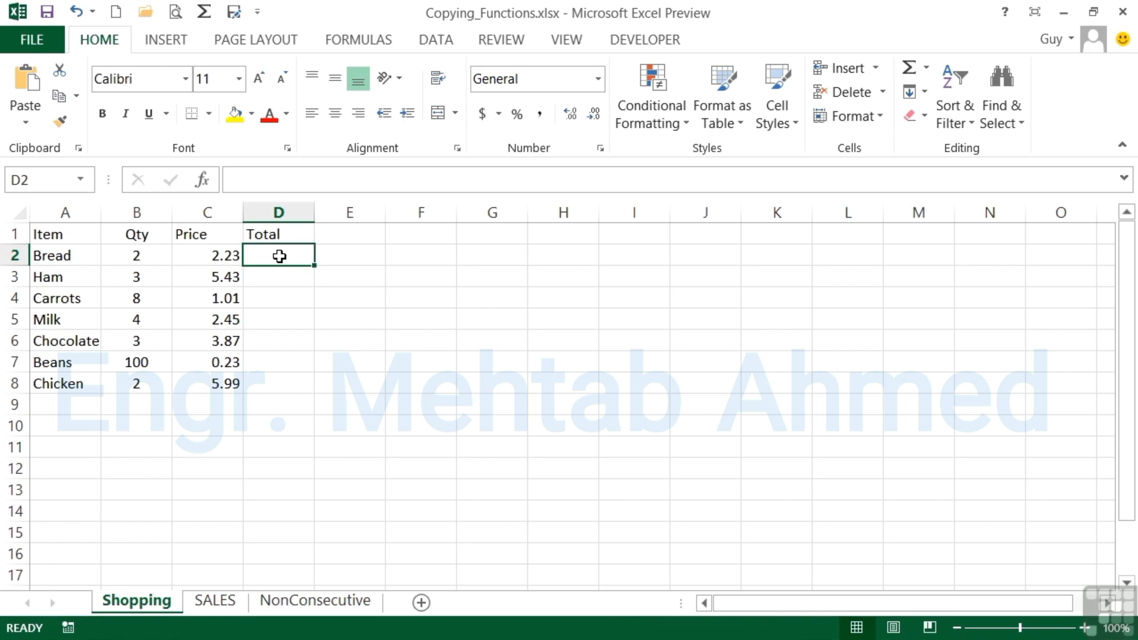
text(=)
key(Left)
key(Left)
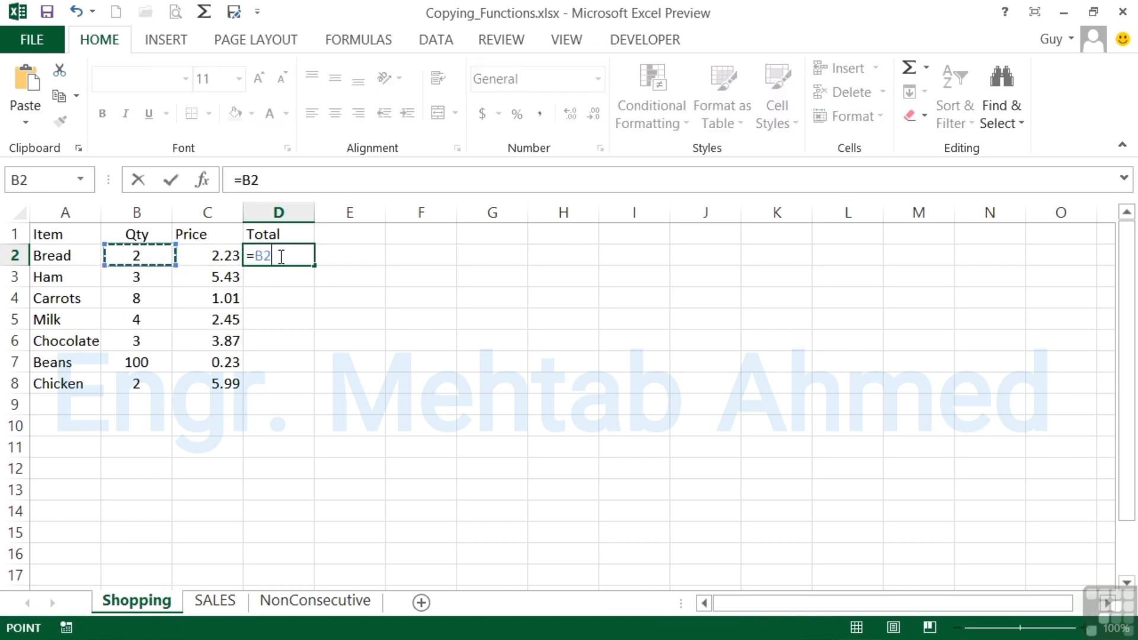
text(*)
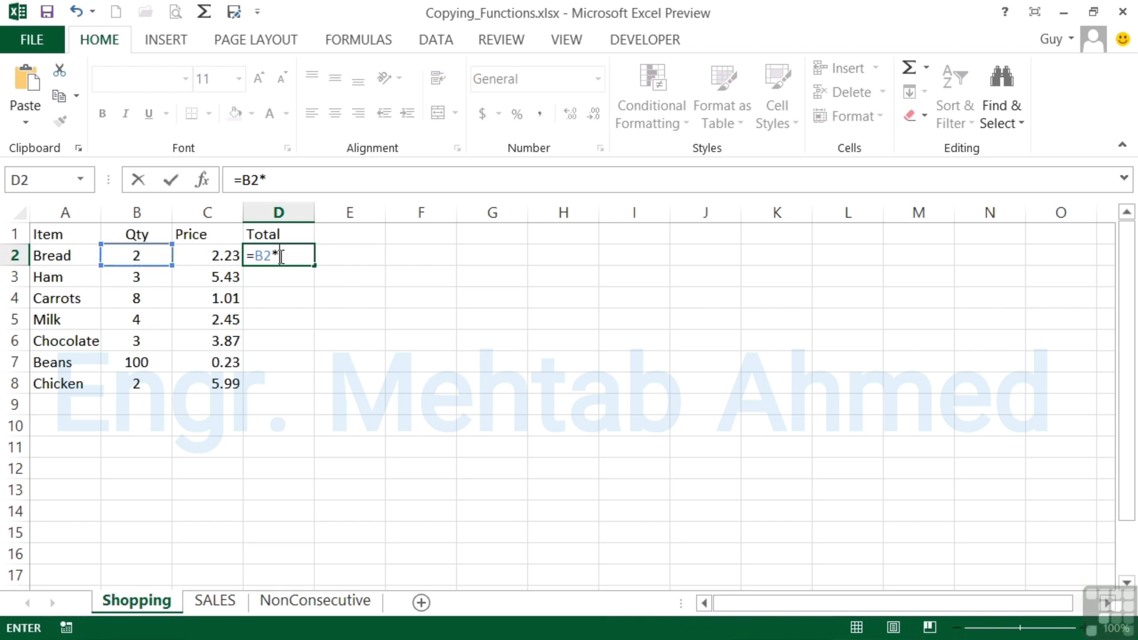
key(Left)
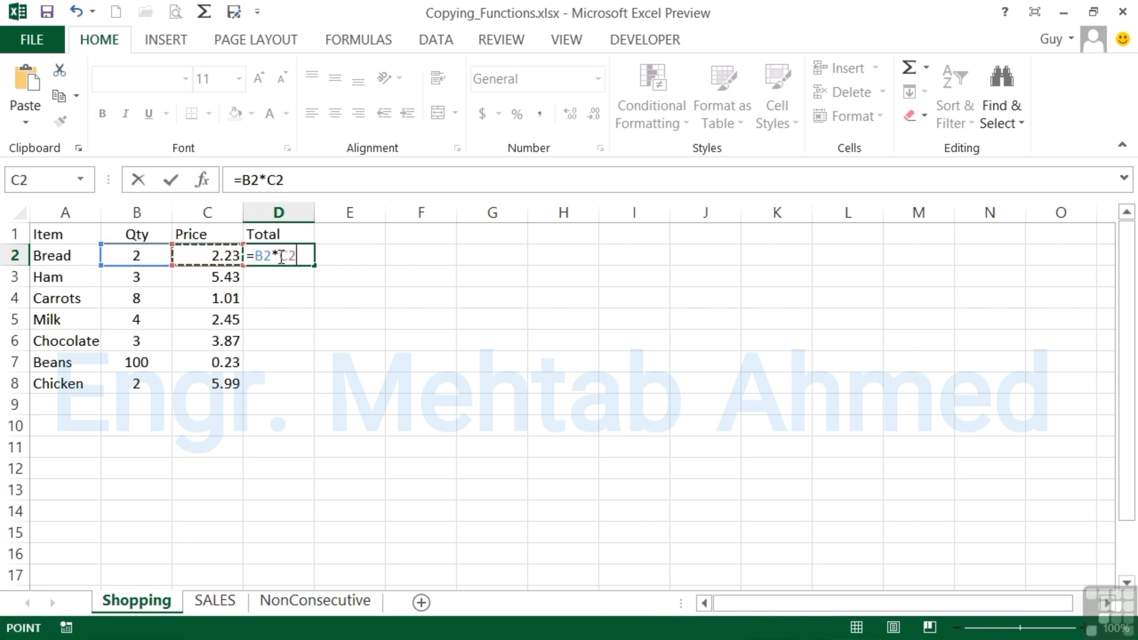
key(Return)
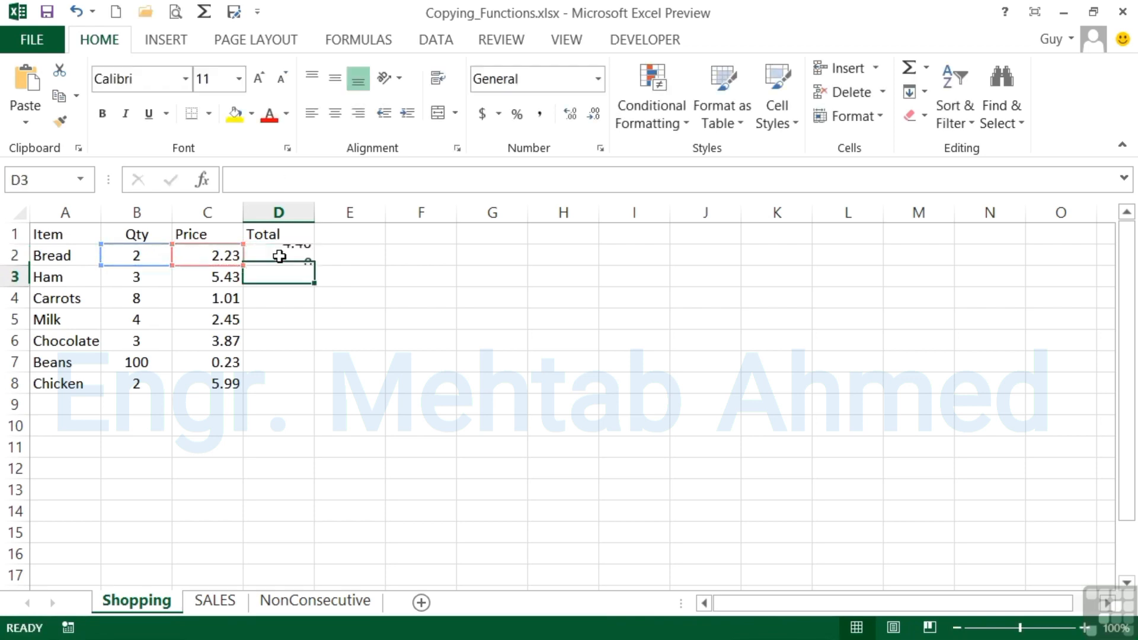
Step: Examine the Bread total's formula in D2 and the cells it references, leaving the formula as it is
click(280, 256)
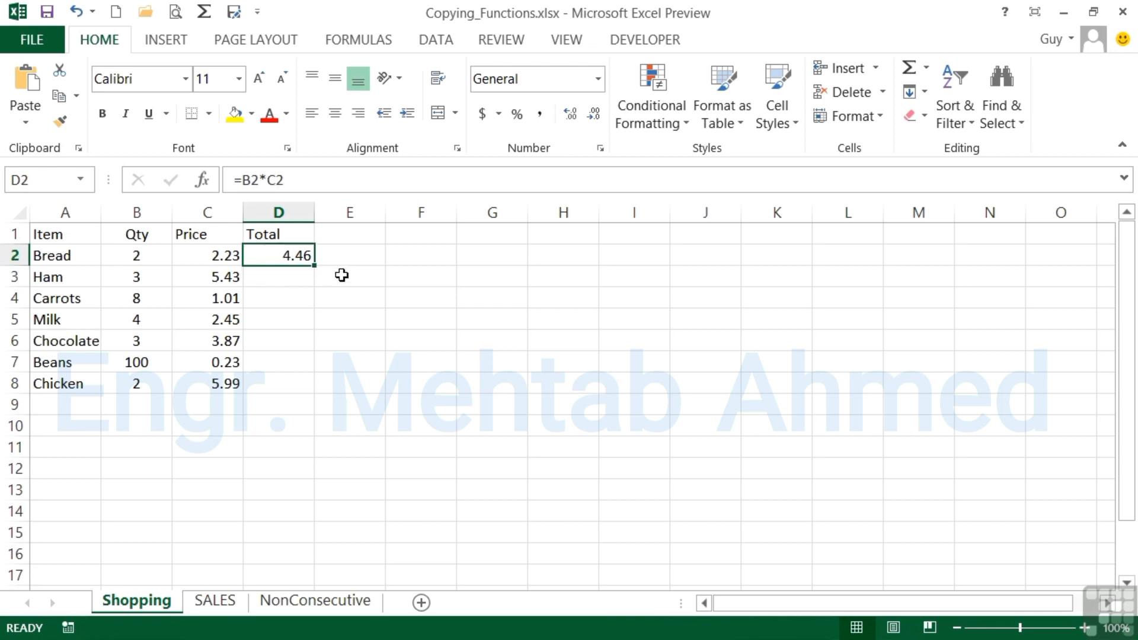
double_click(300, 257)
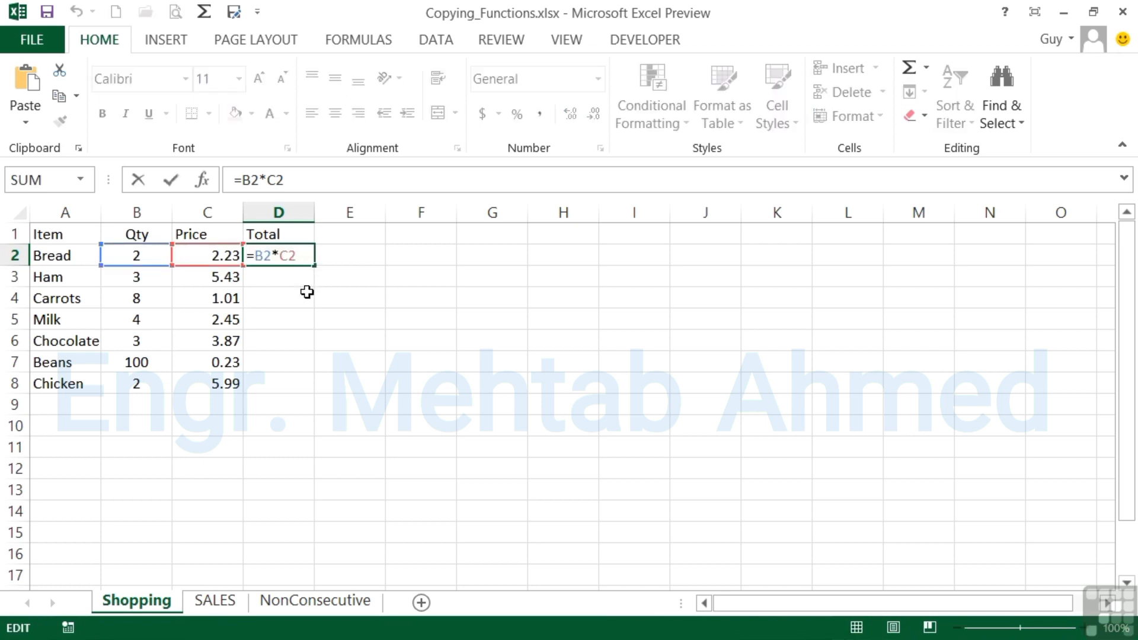
key(ctrl+Return)
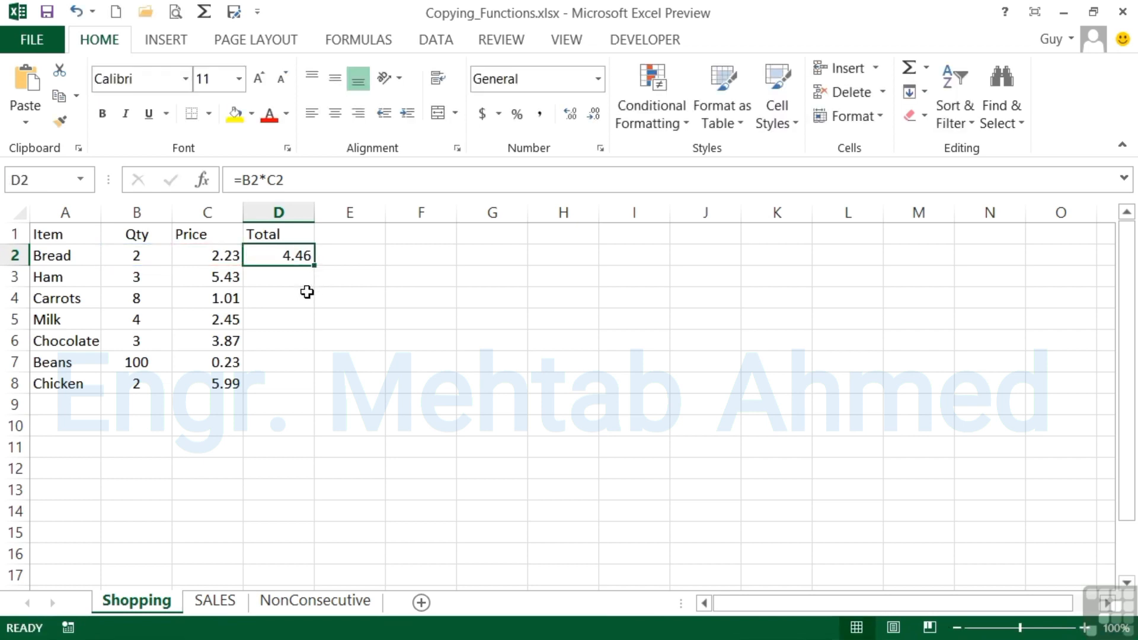
double_click(296, 255)
drag(307, 259, 250, 261)
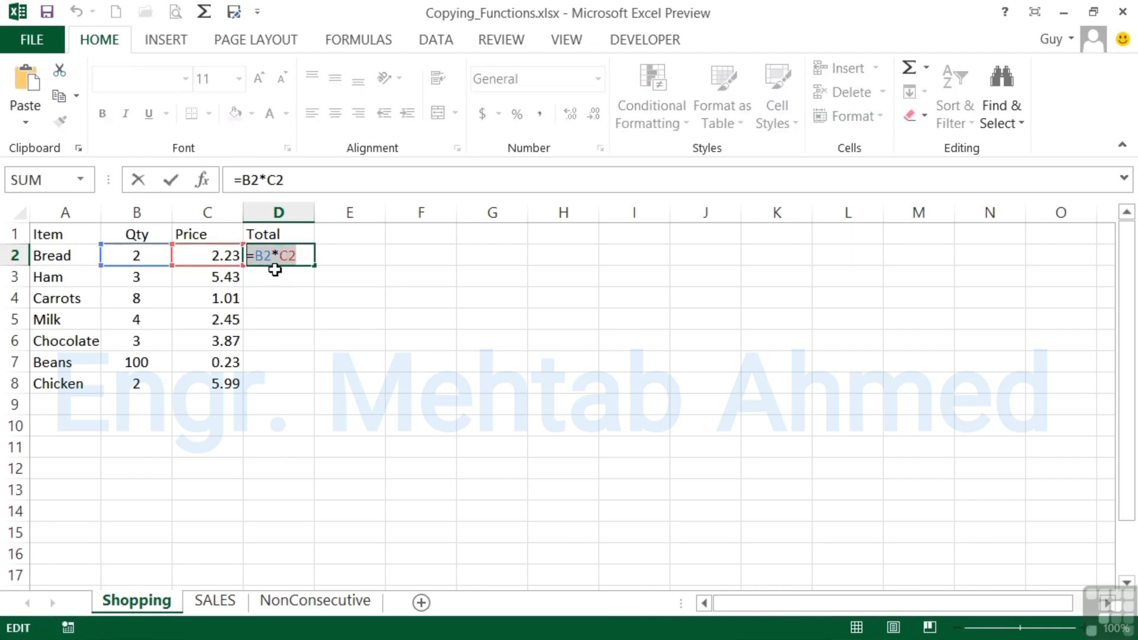
key(Escape)
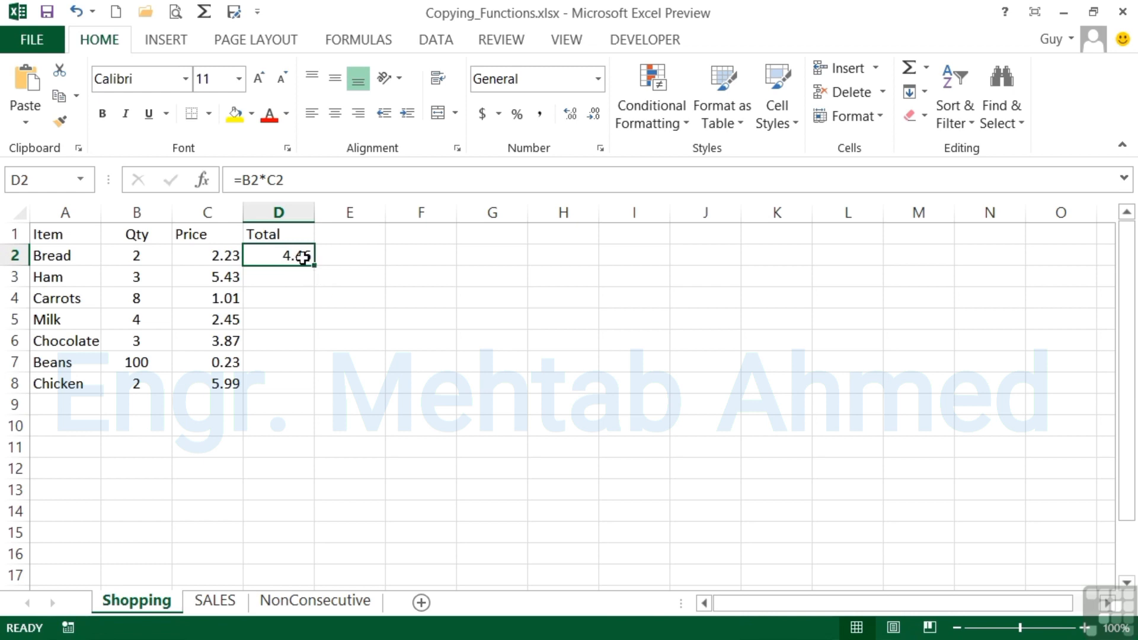
Step: Copy the Bread total formula from D2 into D3 for Ham
key(ctrl+c)
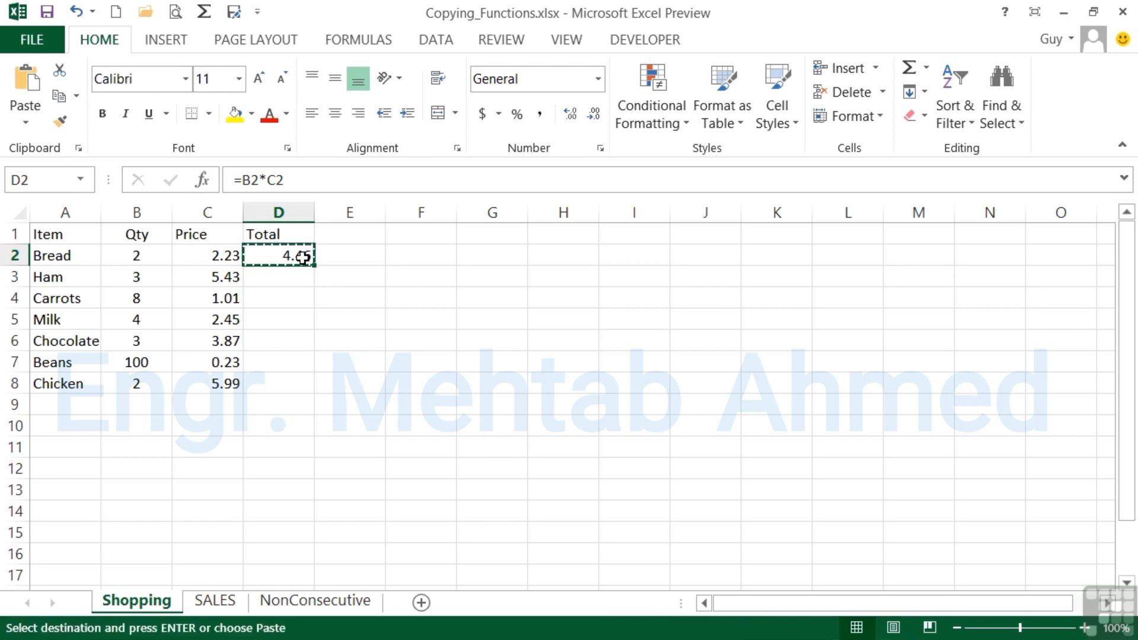
click(280, 276)
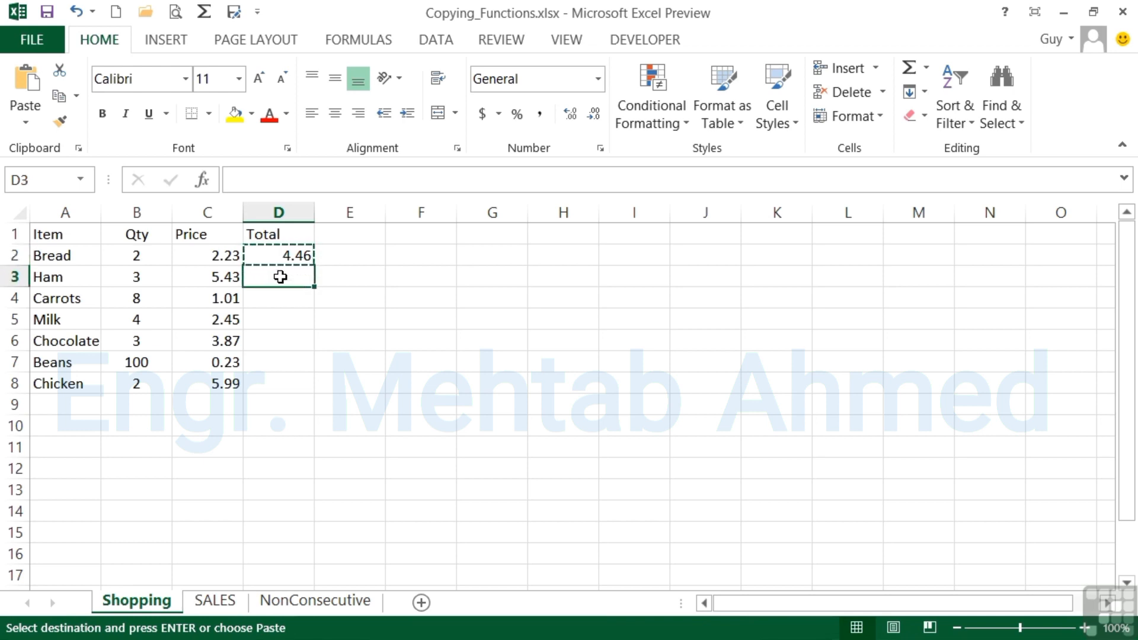
key(Return)
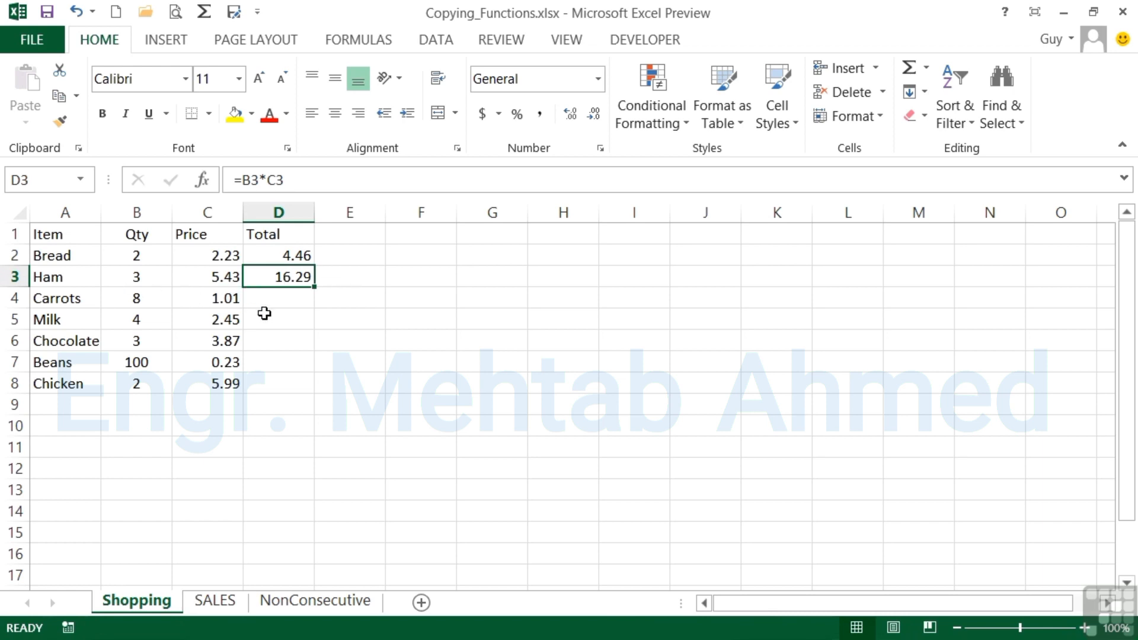
Step: Compare the cell references in the Ham total's formula in D3 with those in D2
double_click(302, 278)
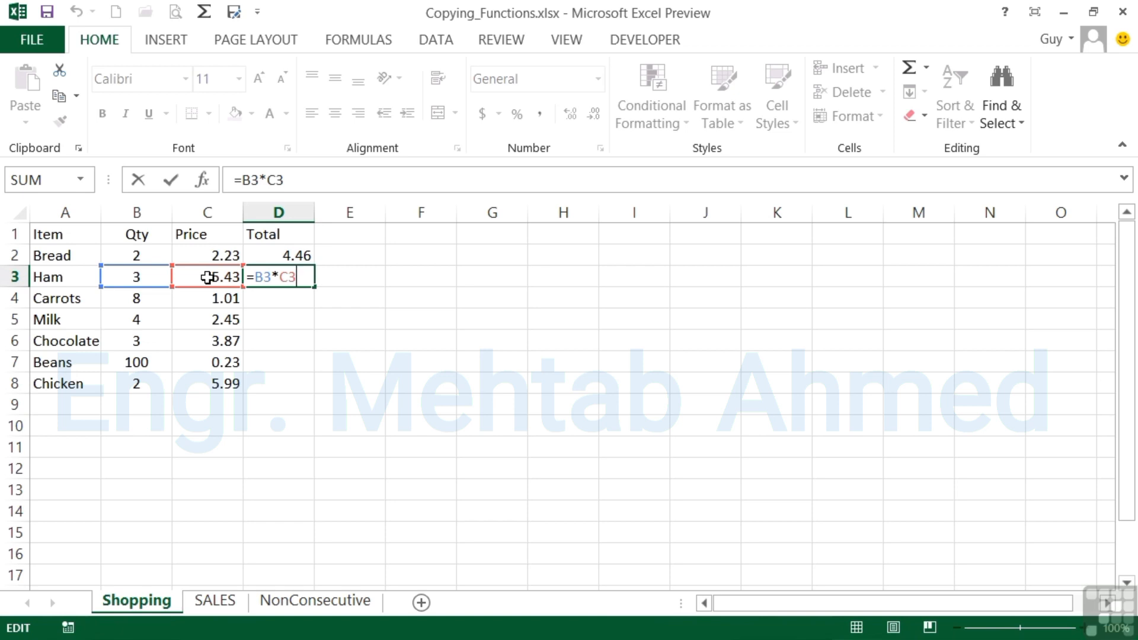
key(Return)
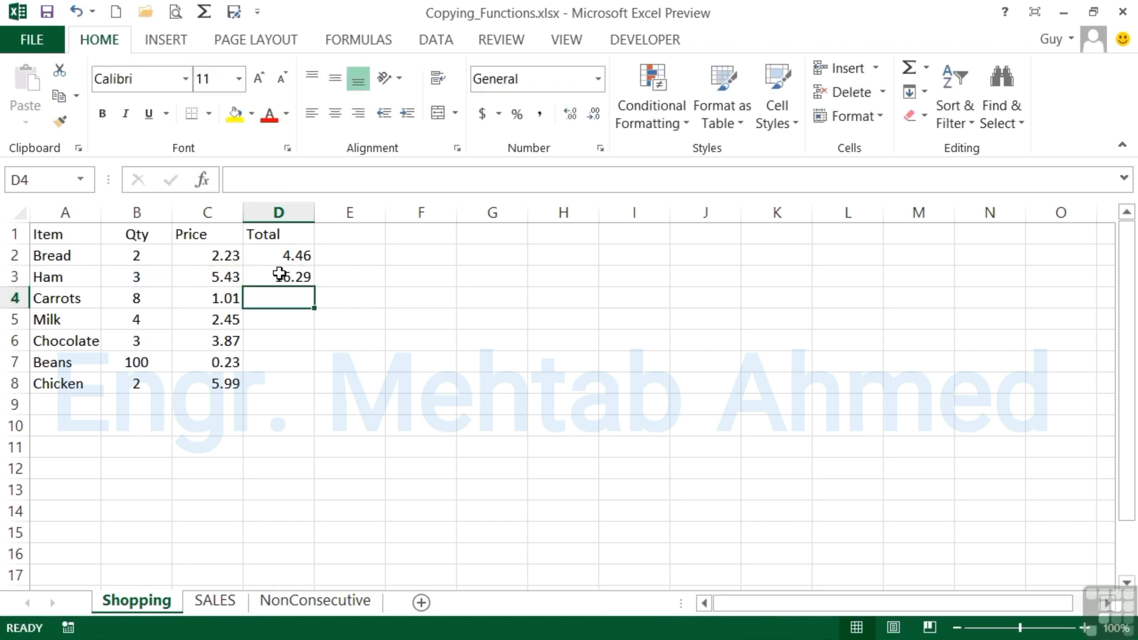
double_click(304, 254)
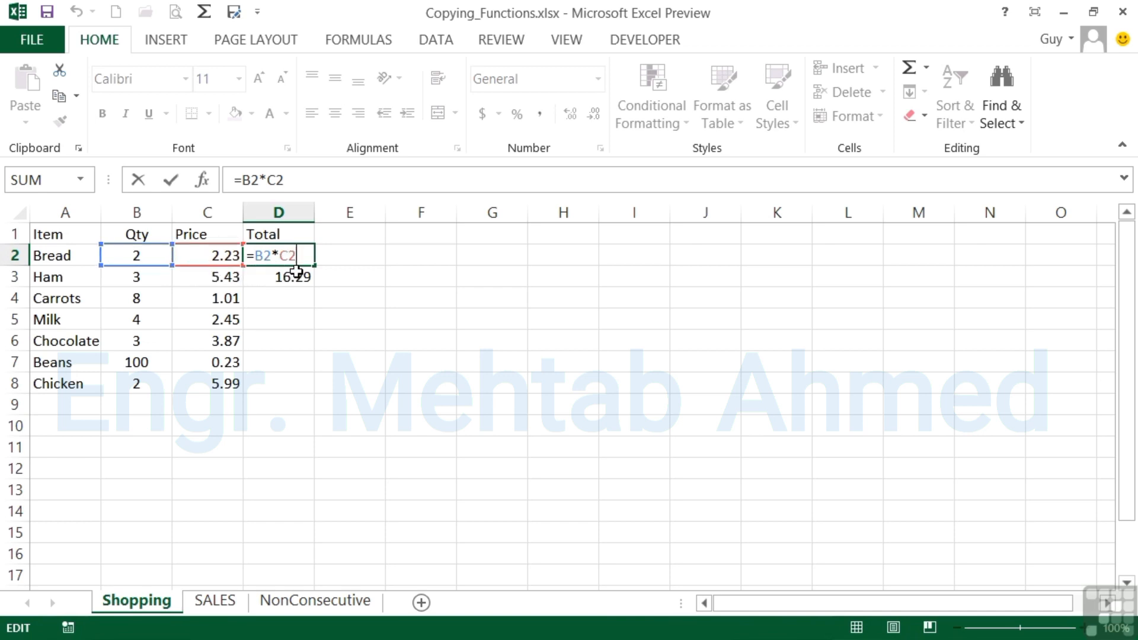
key(Return)
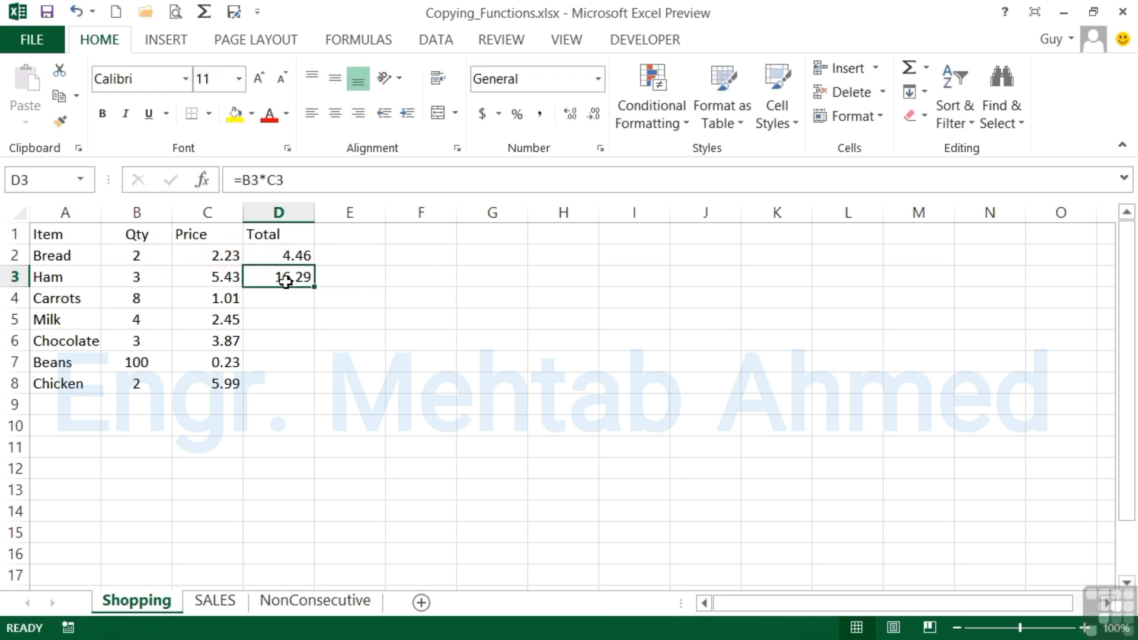
double_click(286, 276)
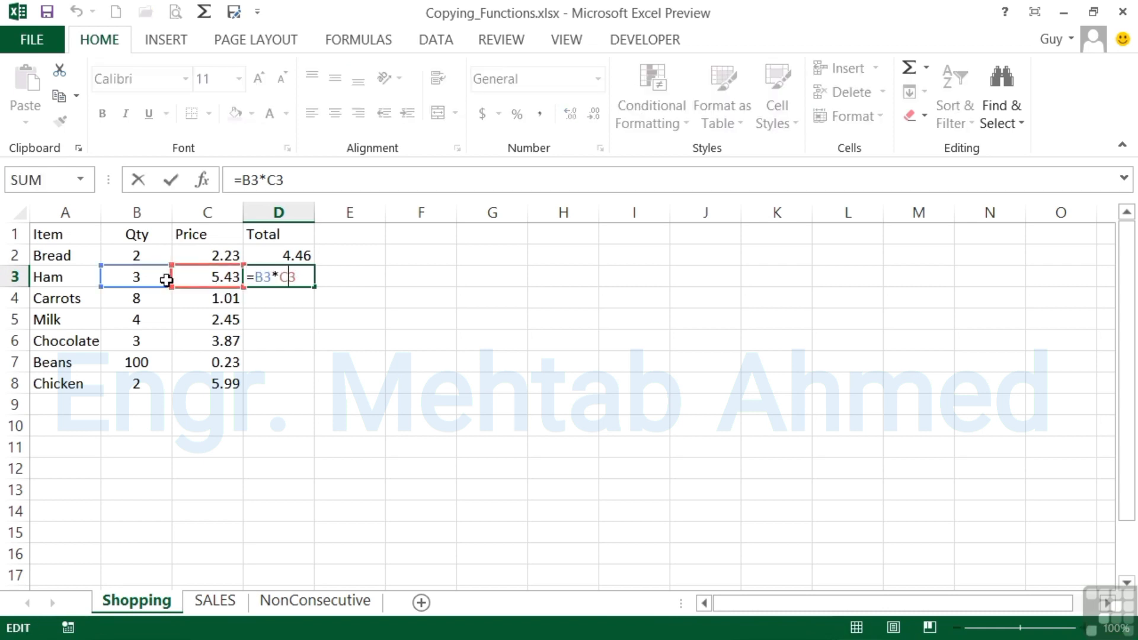
key(Return)
Step: Copy the Ham total formula from D3 into the distant empty cell M6
click(292, 280)
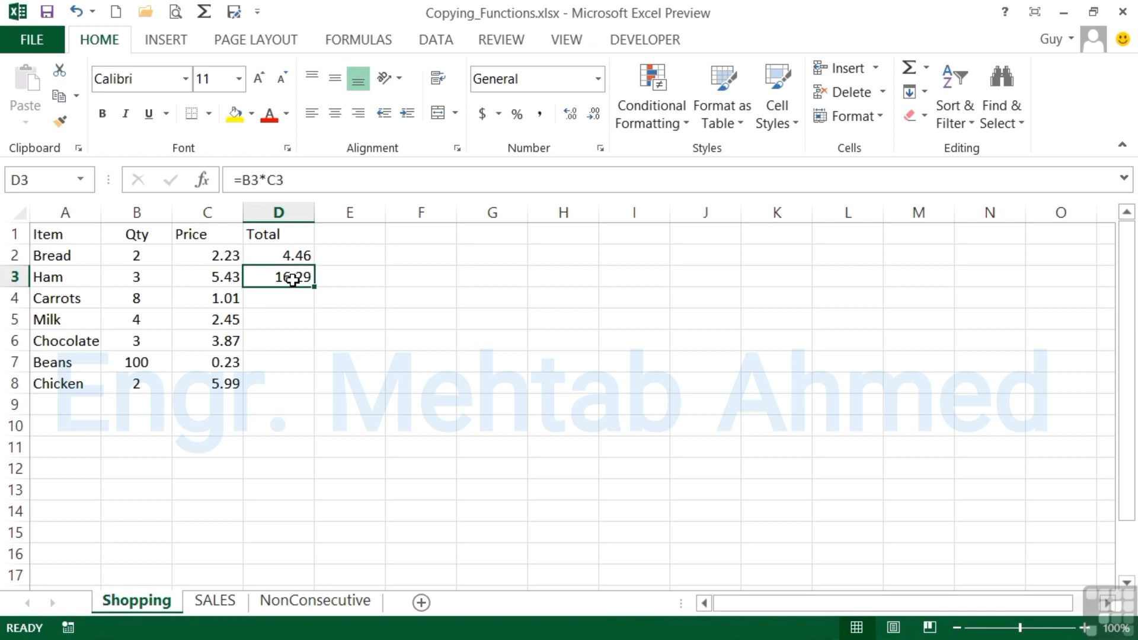
key(ctrl+c)
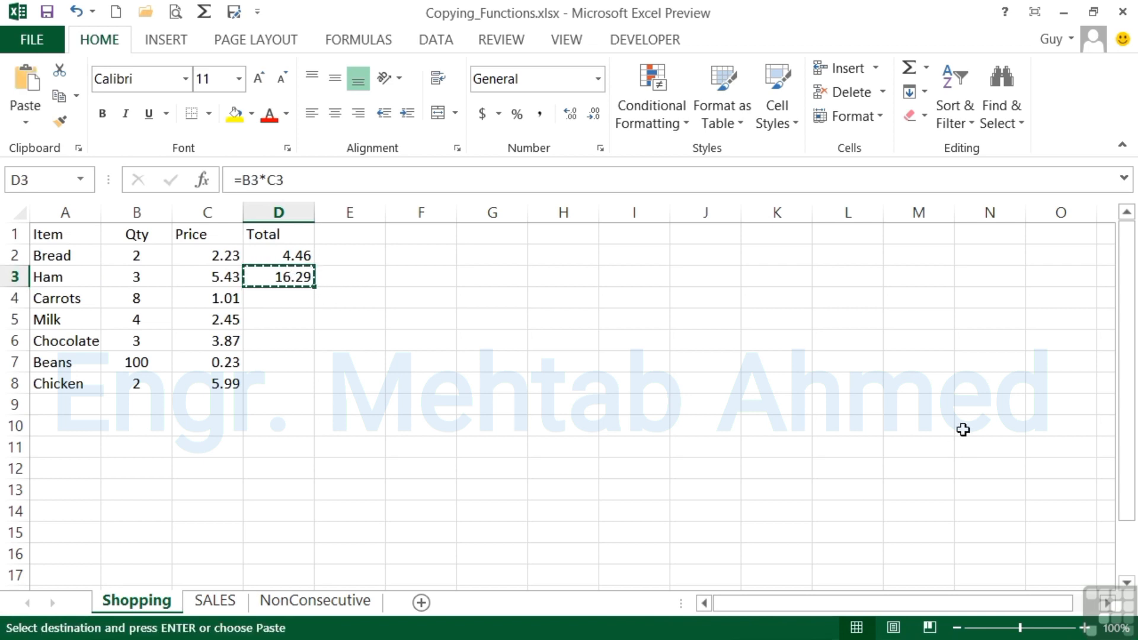
click(940, 343)
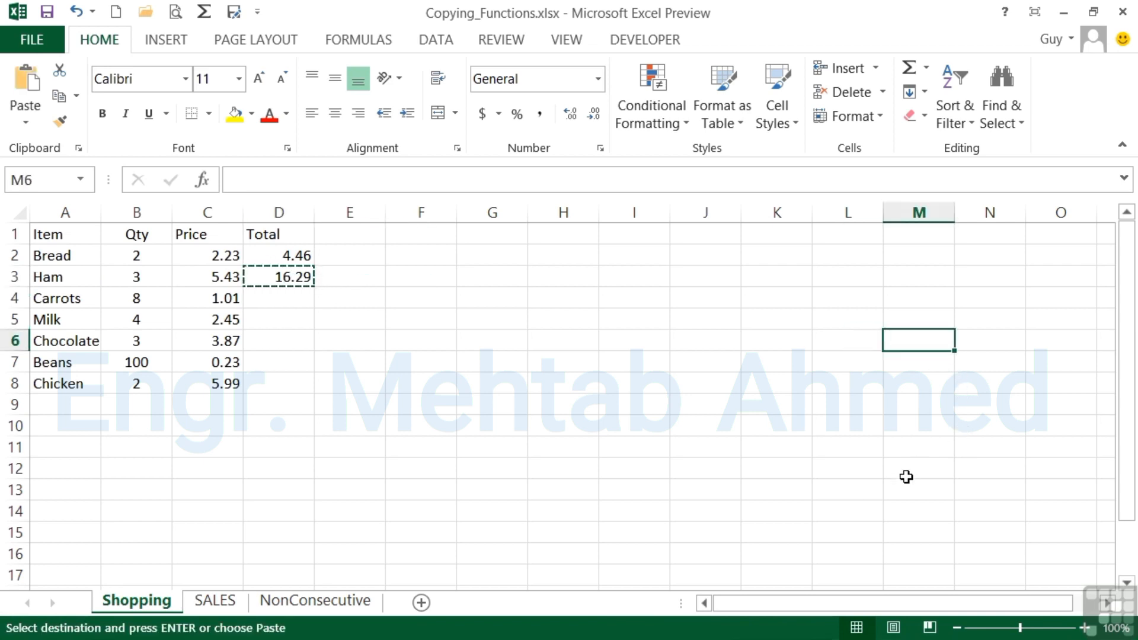
key(ctrl+v)
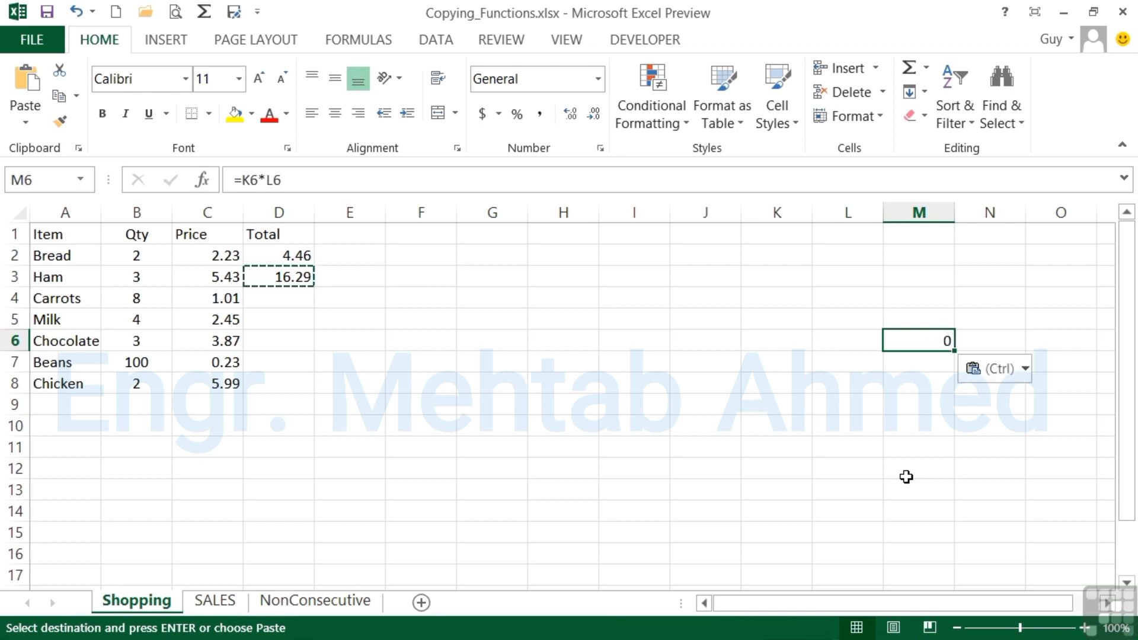
Step: Check which cells the pasted formula in M6 references and clear that cell
double_click(932, 343)
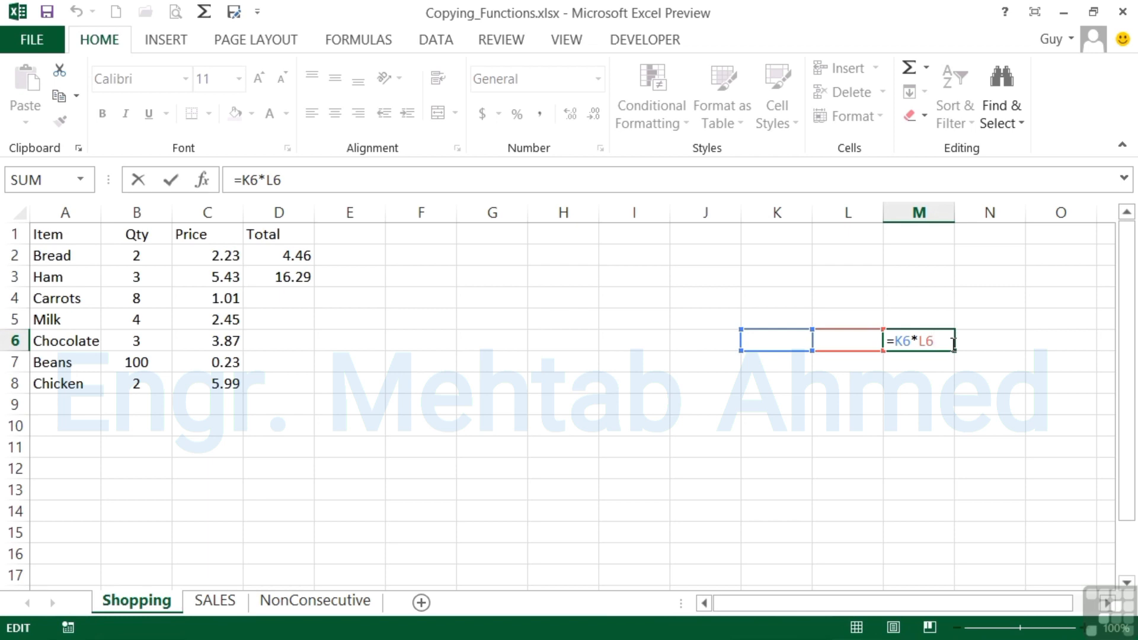
key(ctrl+Return)
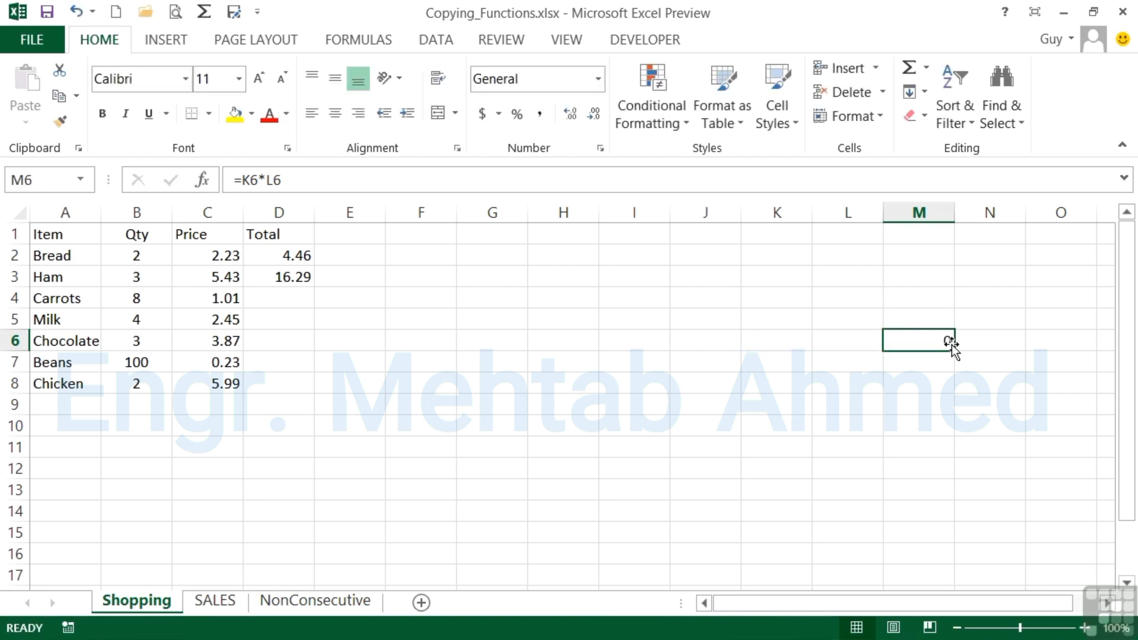
key(Delete)
key(Return)
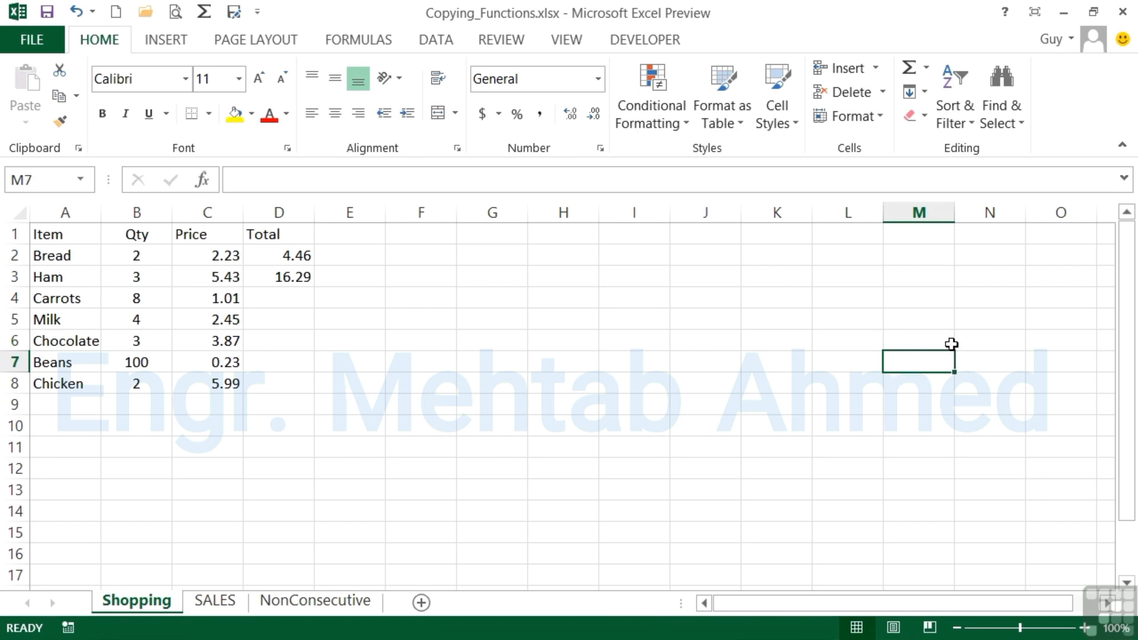
Step: Copy the Ham total formula from D3 into D4:D8 and inspect the Milk total's formula in D5
click(288, 281)
click(293, 255)
click(296, 279)
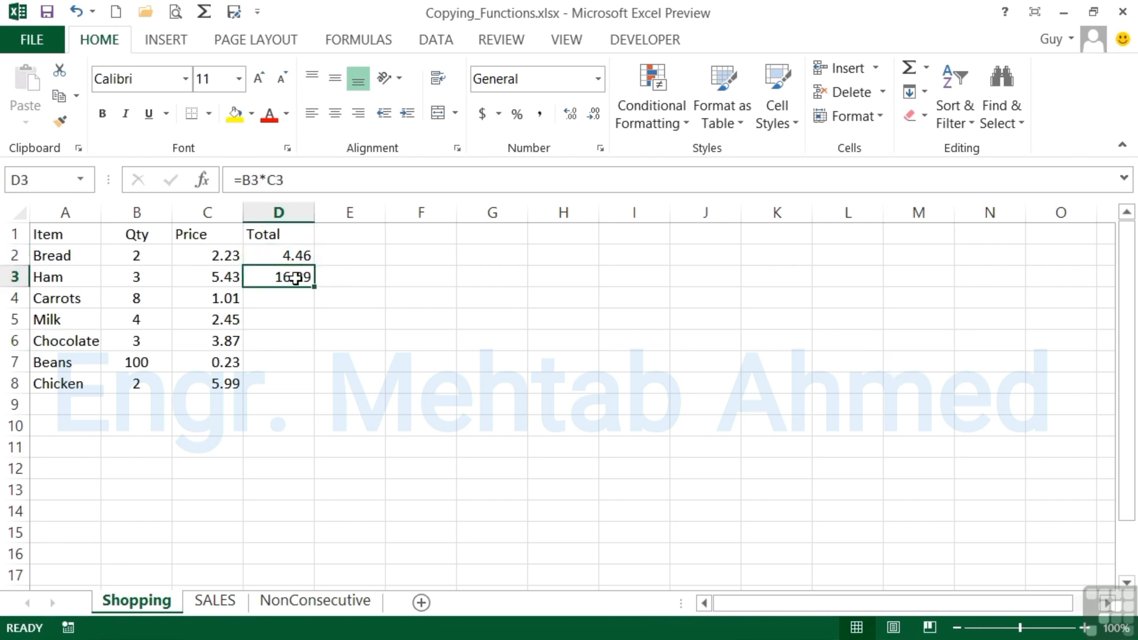
key(ctrl+c)
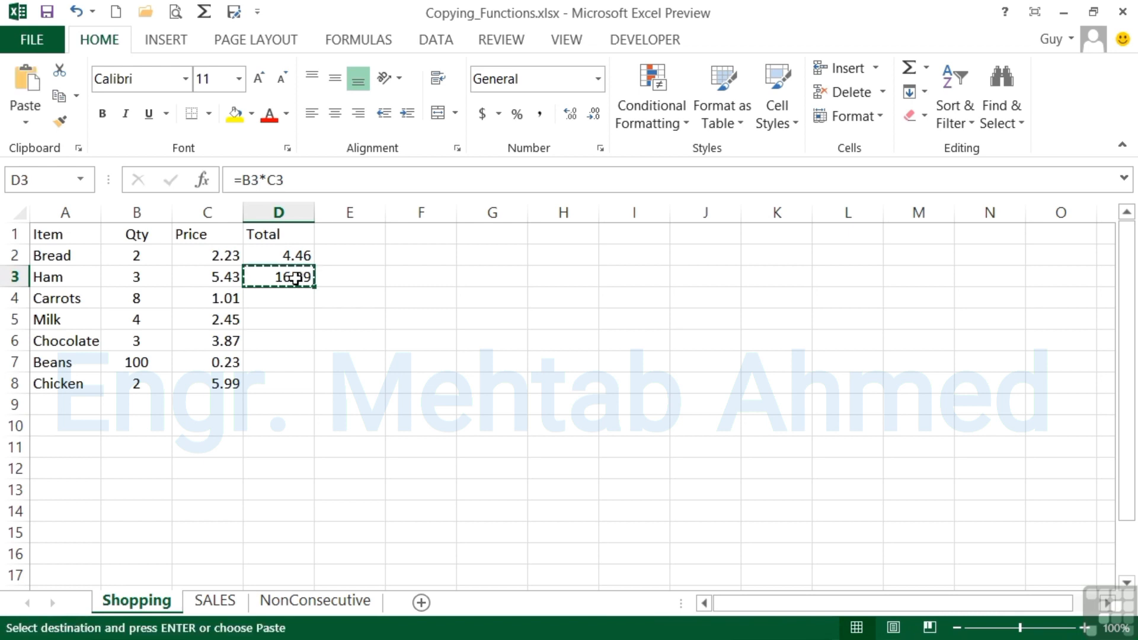
drag(295, 291, 279, 383)
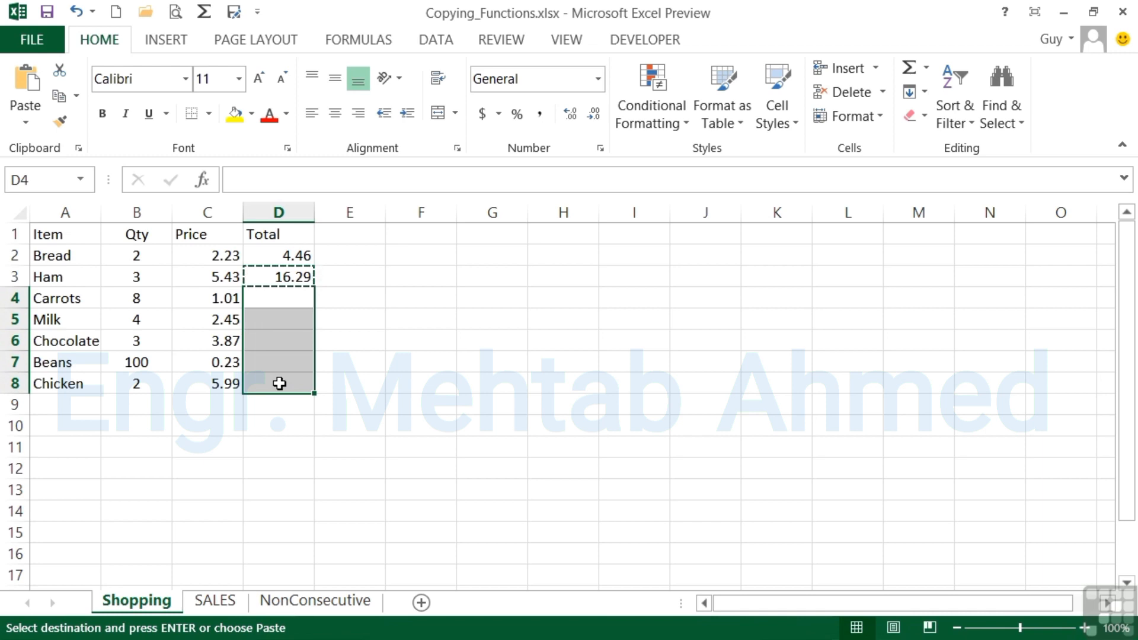
key(Return)
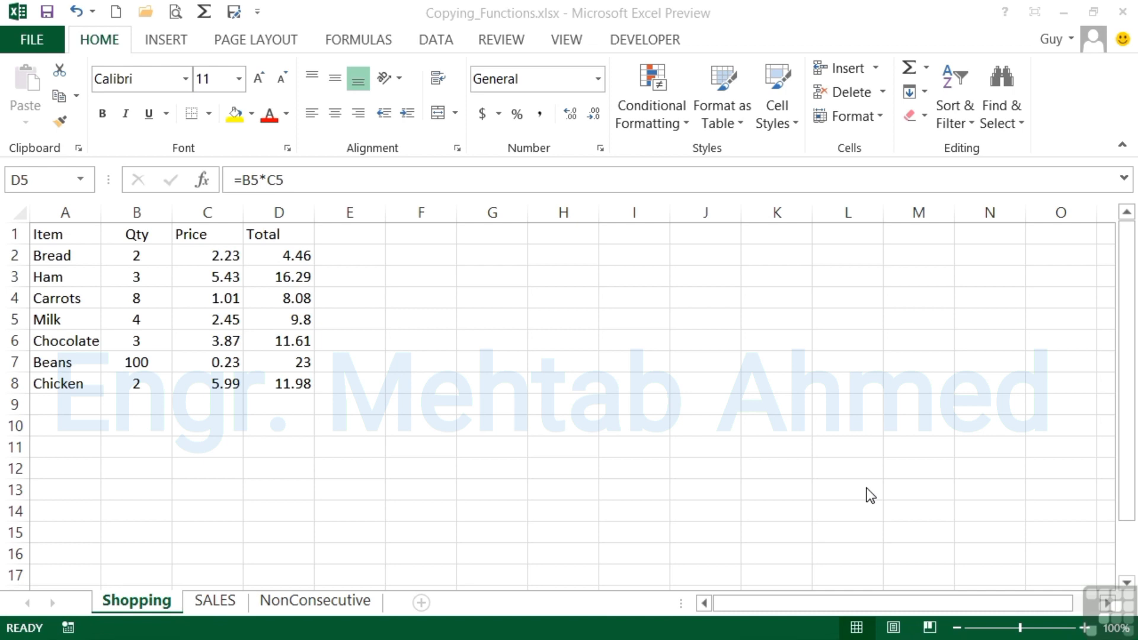
click(300, 324)
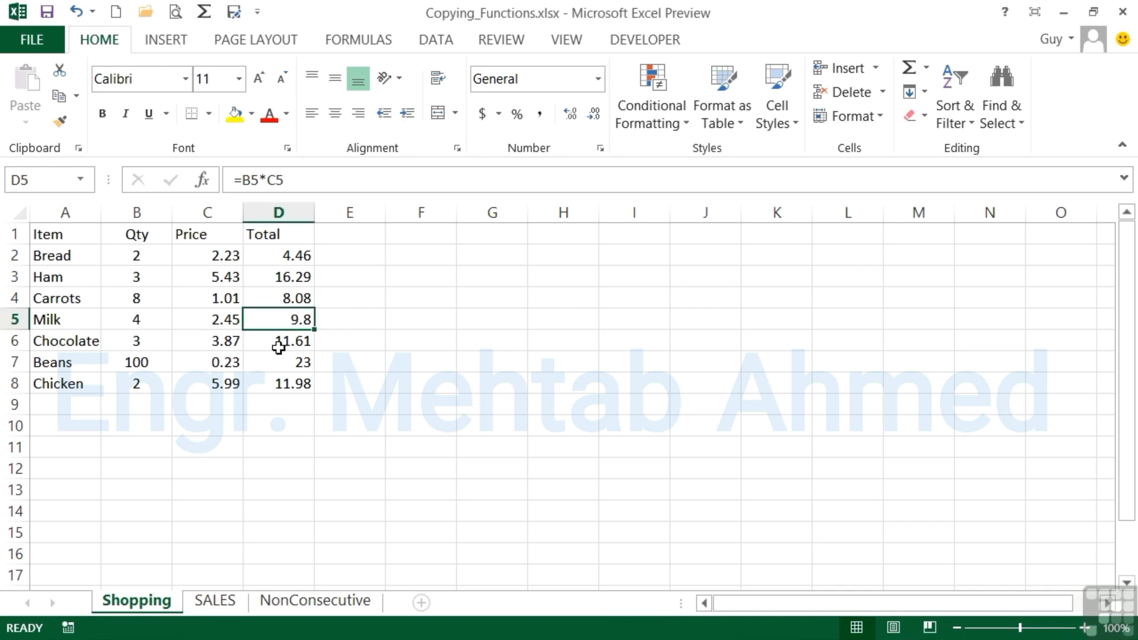
double_click(299, 322)
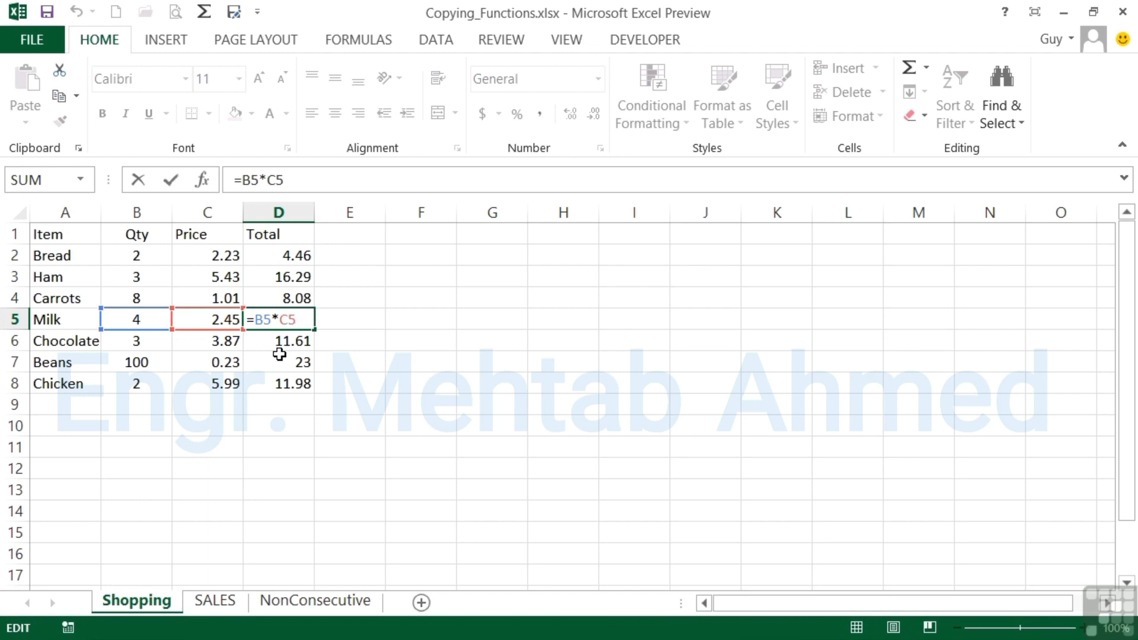
Step: On the SALES sheet, total Shop 1's daily sales in B9 with a SUM of B2:B8
click(220, 607)
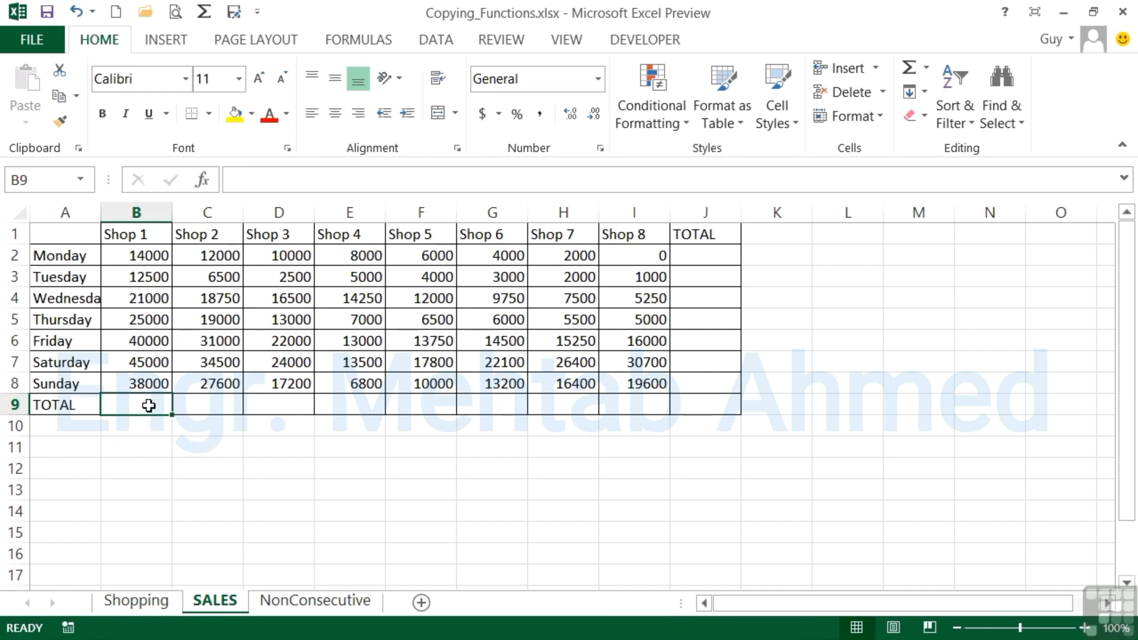
text(=sum()
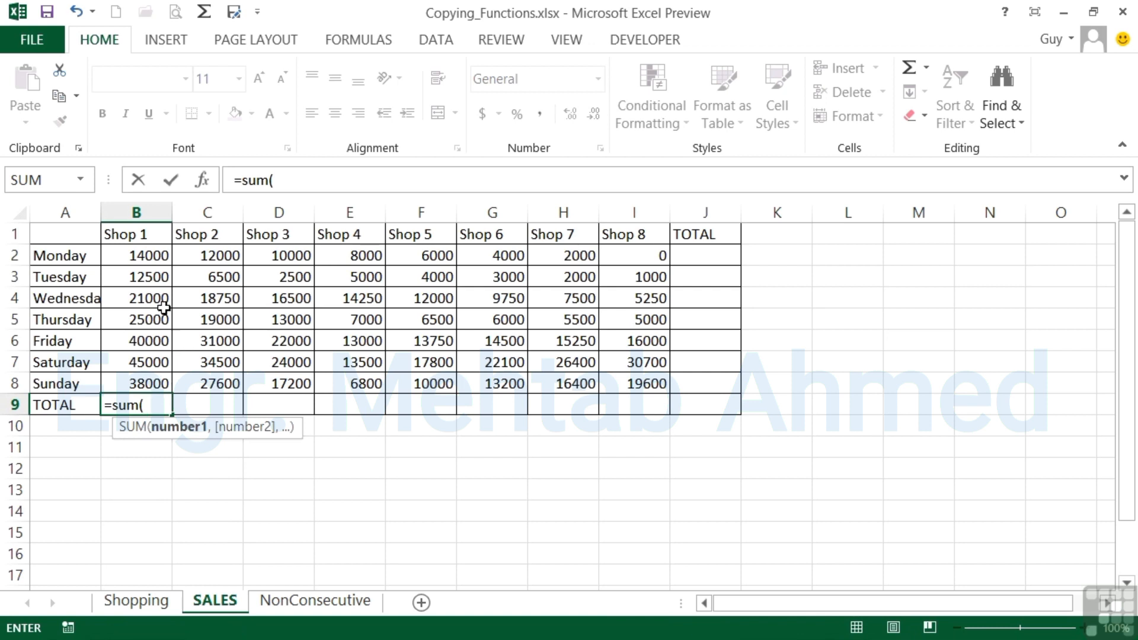
drag(152, 253, 138, 372)
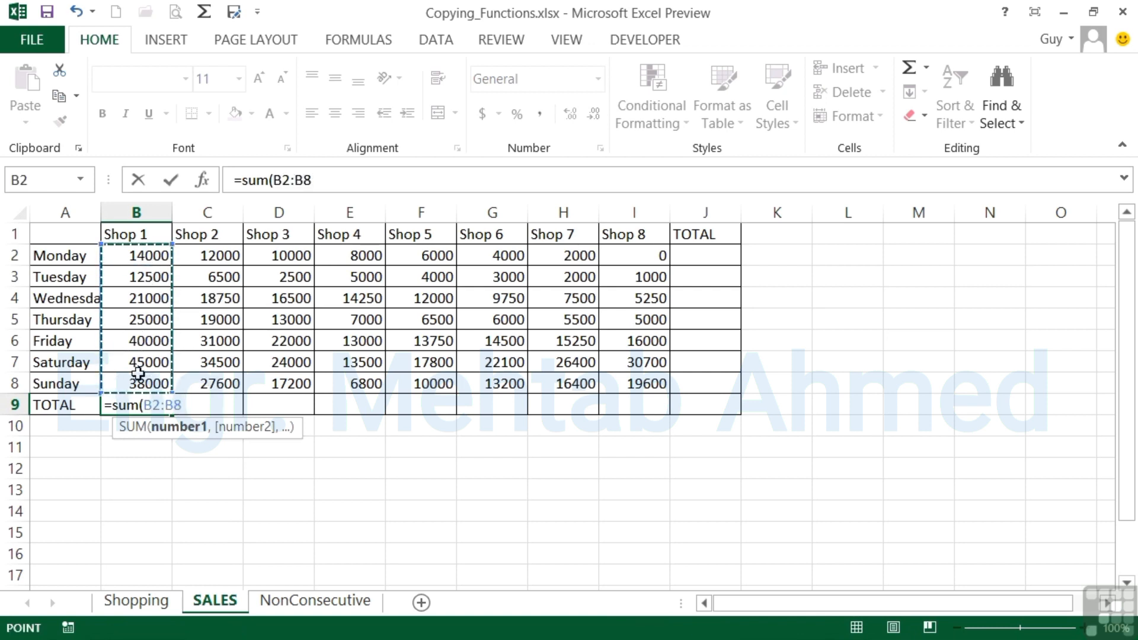
key(Return)
key(Up)
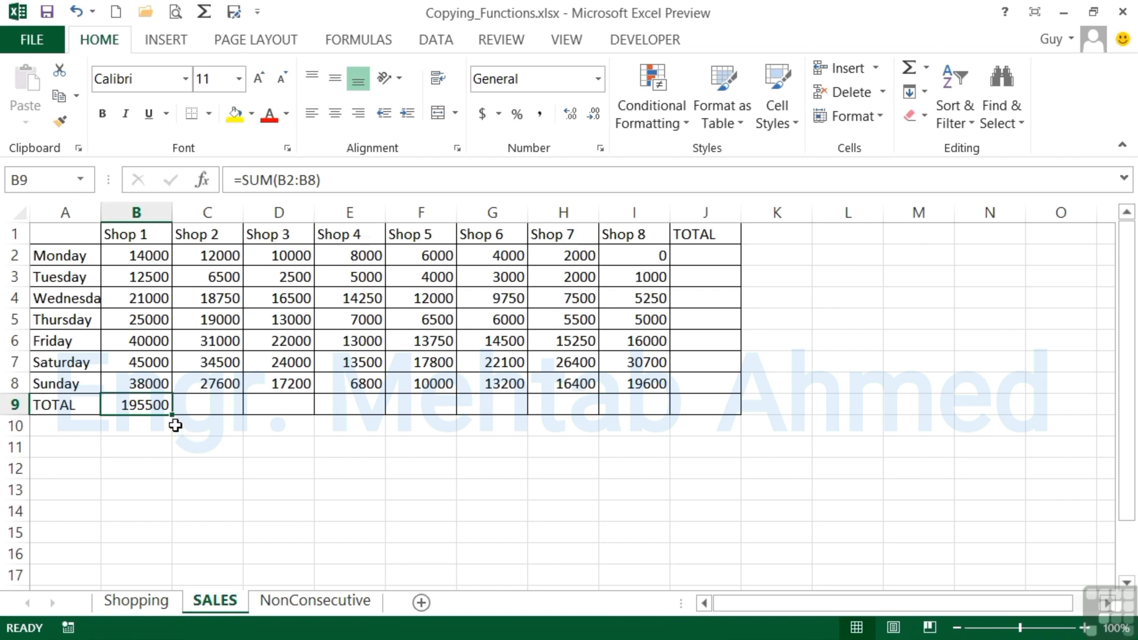
Step: Fill Shop 1's total formula from B9 across to I9 and inspect the copied Shop 4 formula in E9
drag(173, 415, 648, 399)
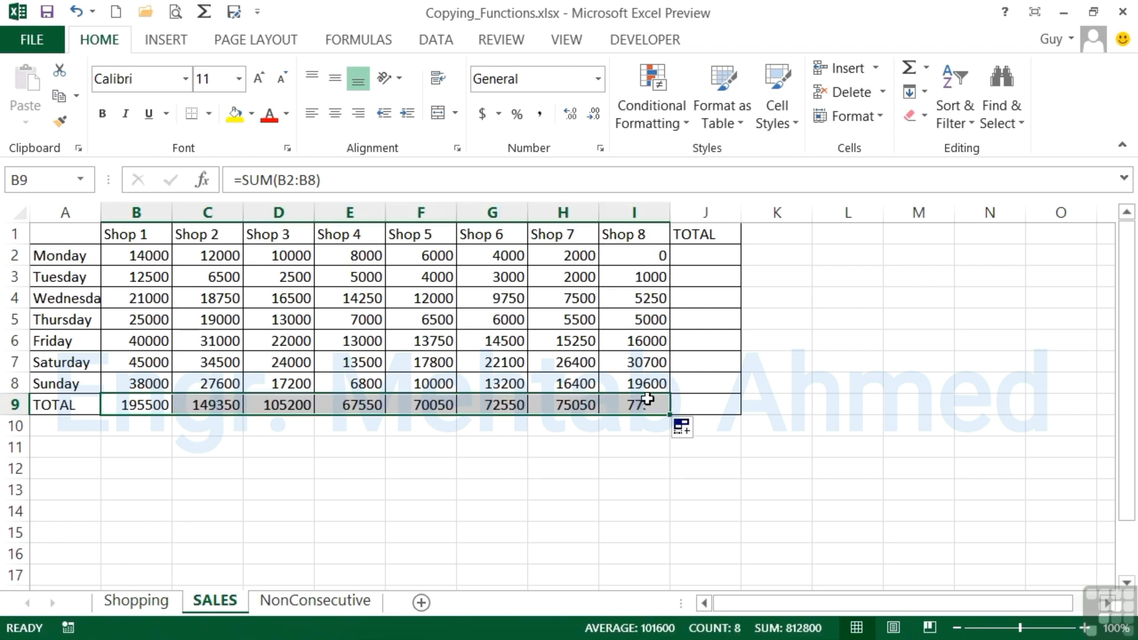
click(359, 409)
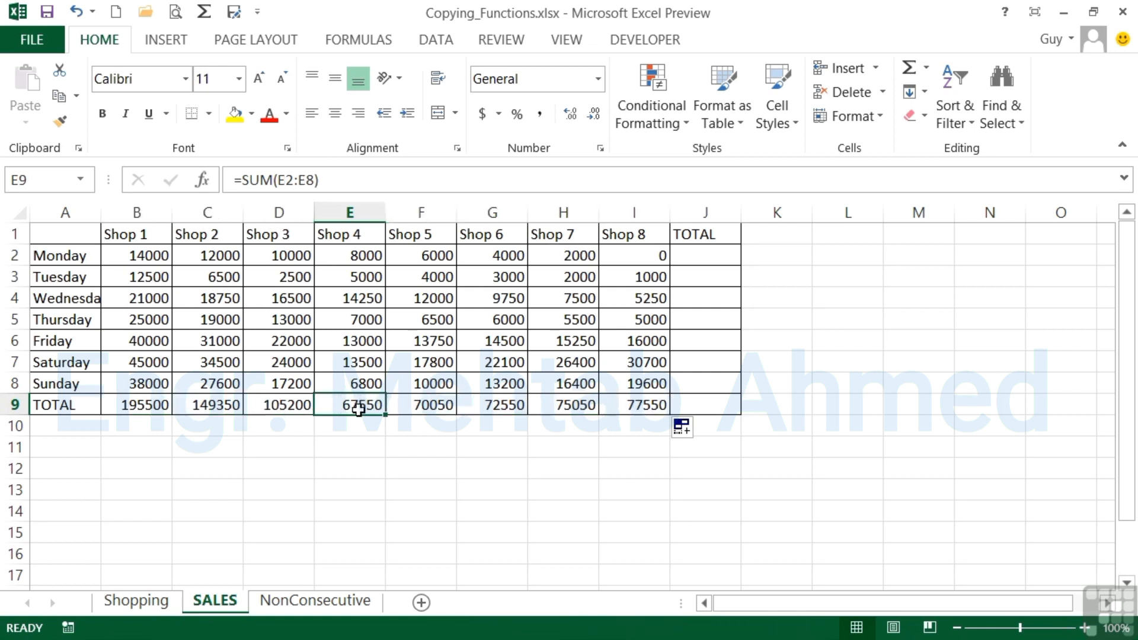
double_click(363, 406)
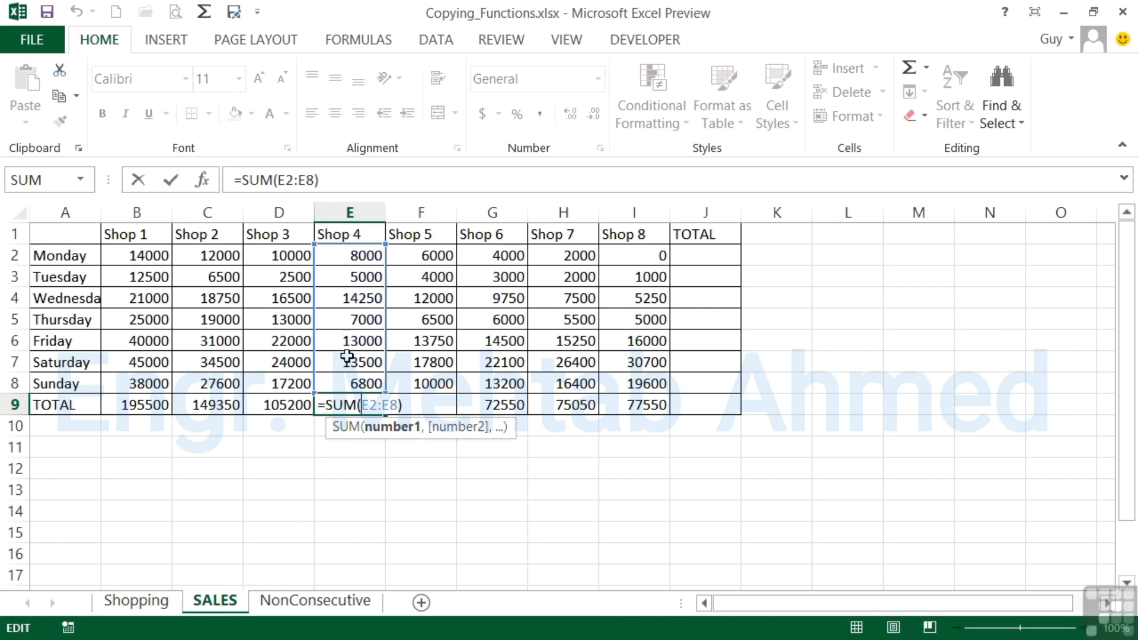
key(Return)
Step: Total Monday's sales across all shops in J2 with a SUM of B2:I2
click(715, 258)
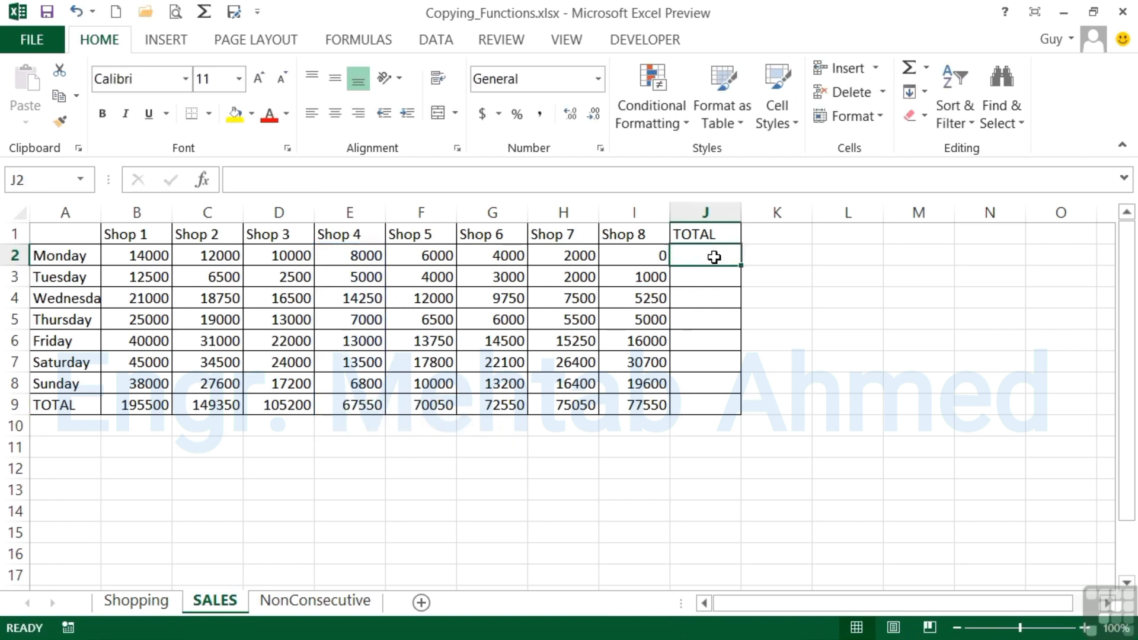
text(=sum()
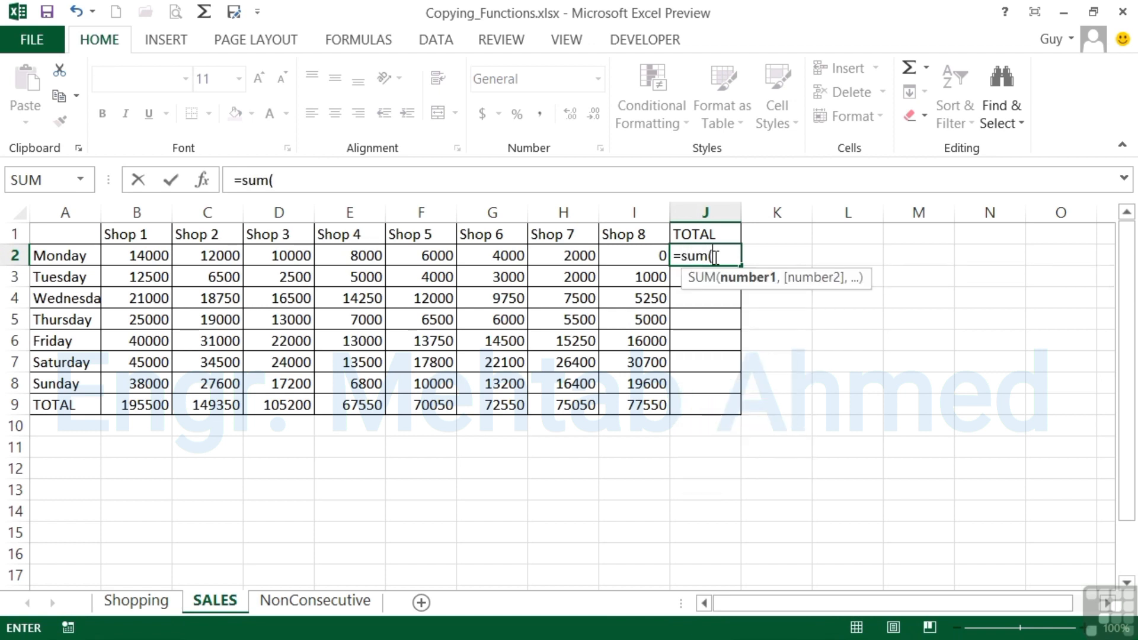
drag(166, 256, 614, 259)
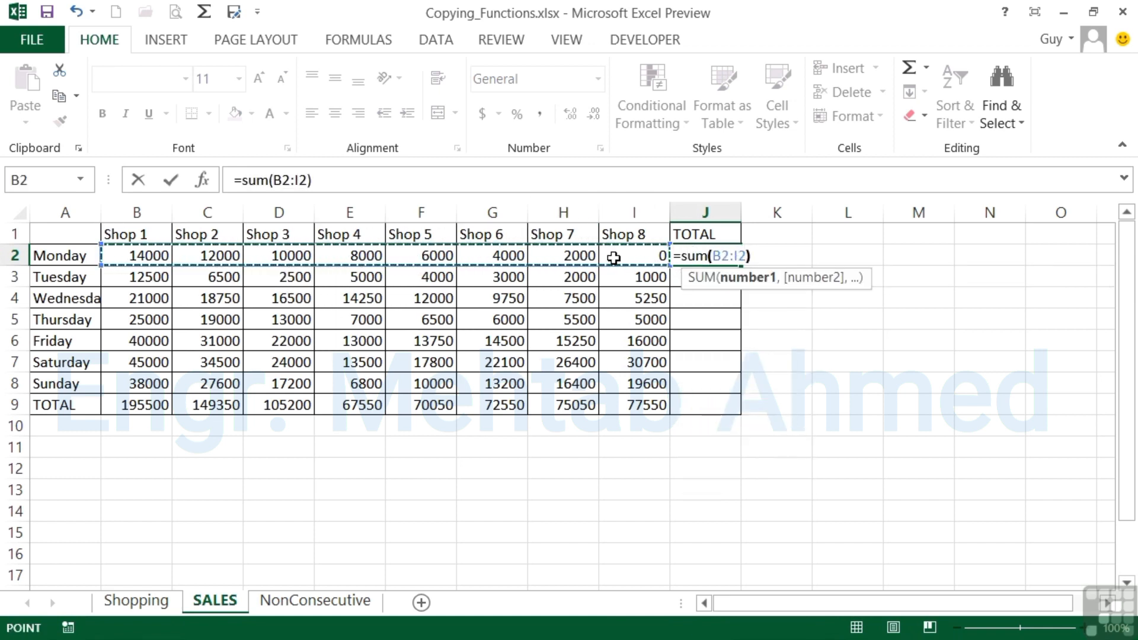
key(ctrl+Return)
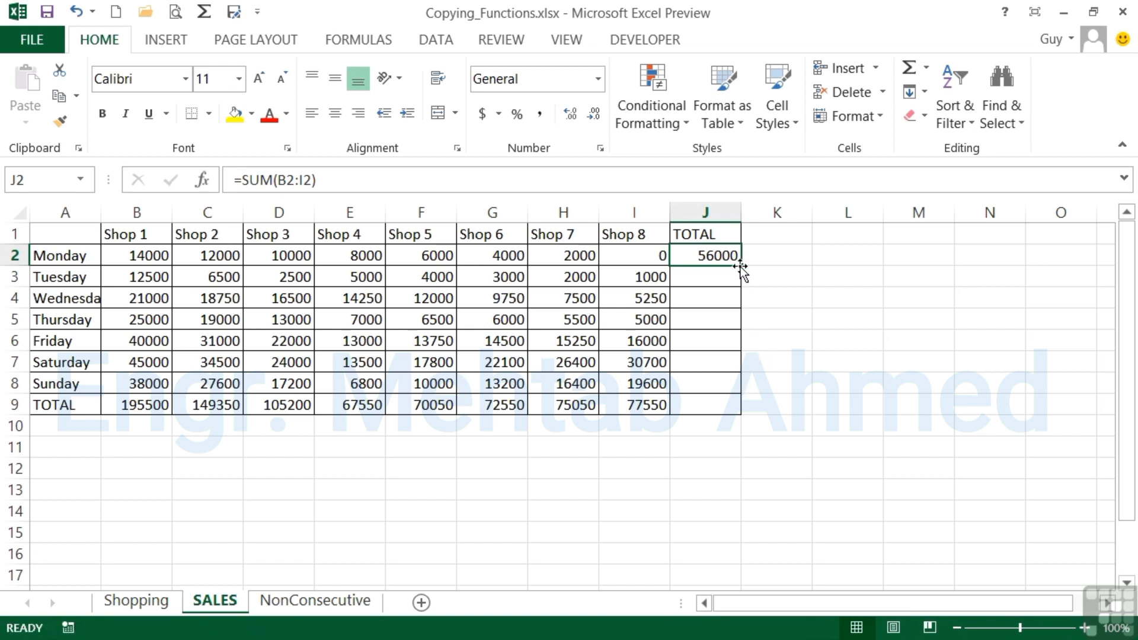
Step: Fill Monday's total formula from J2 down to J8 and inspect the copied Saturday formula in J7
double_click(740, 268)
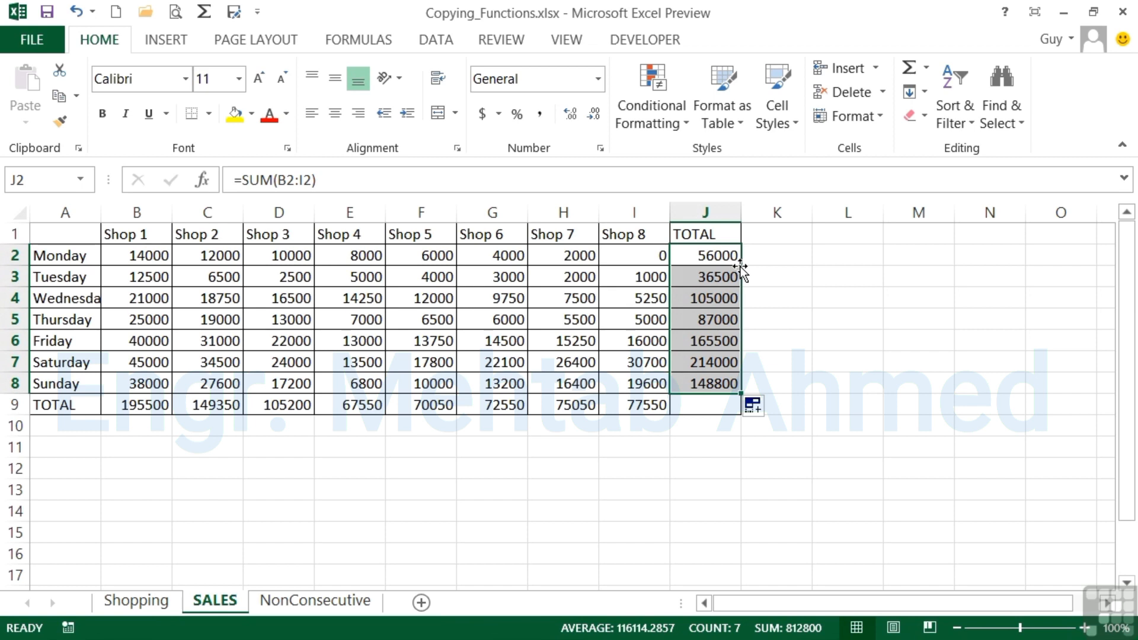
click(714, 362)
double_click(714, 362)
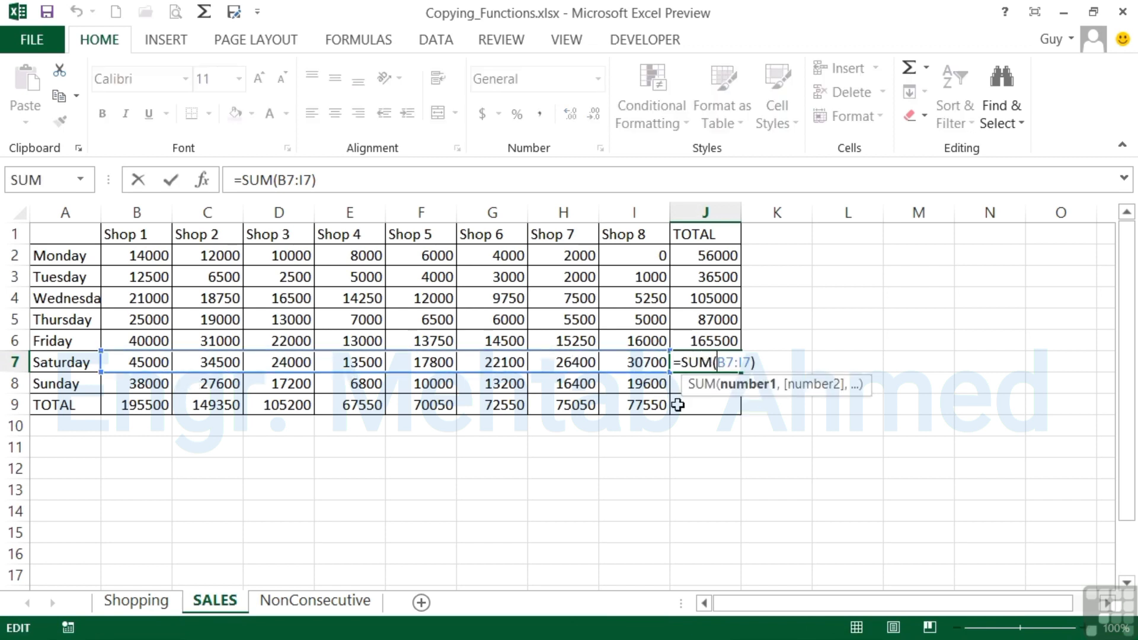
key(Escape)
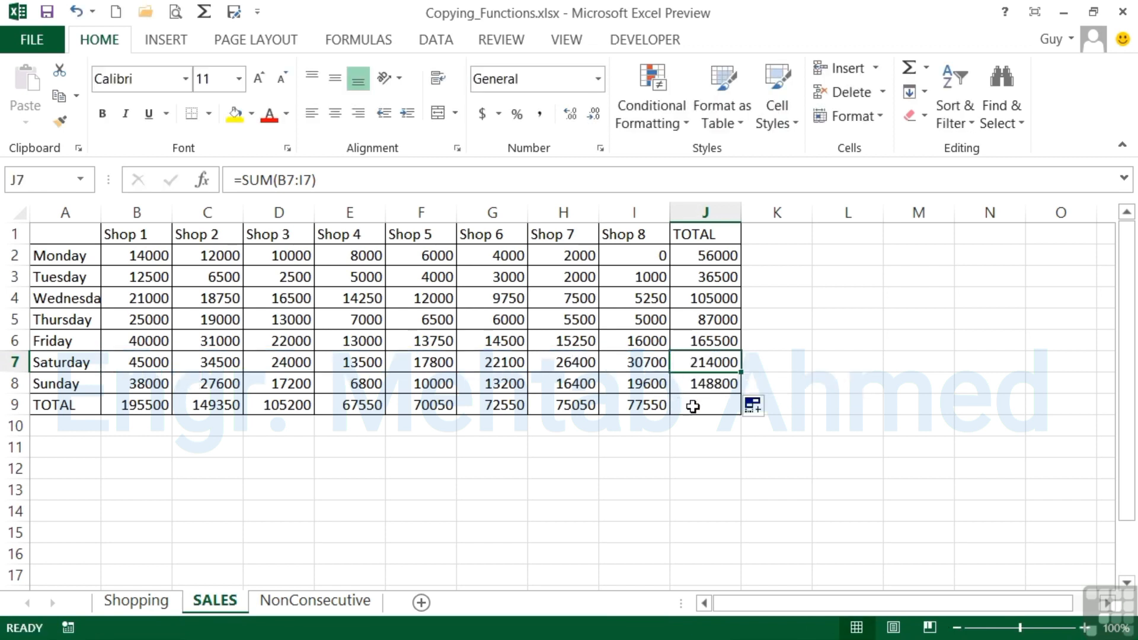
Step: Copy Sunday's total formula from J8 into the grand total cell J9 and check which cells it references
click(711, 407)
click(643, 404)
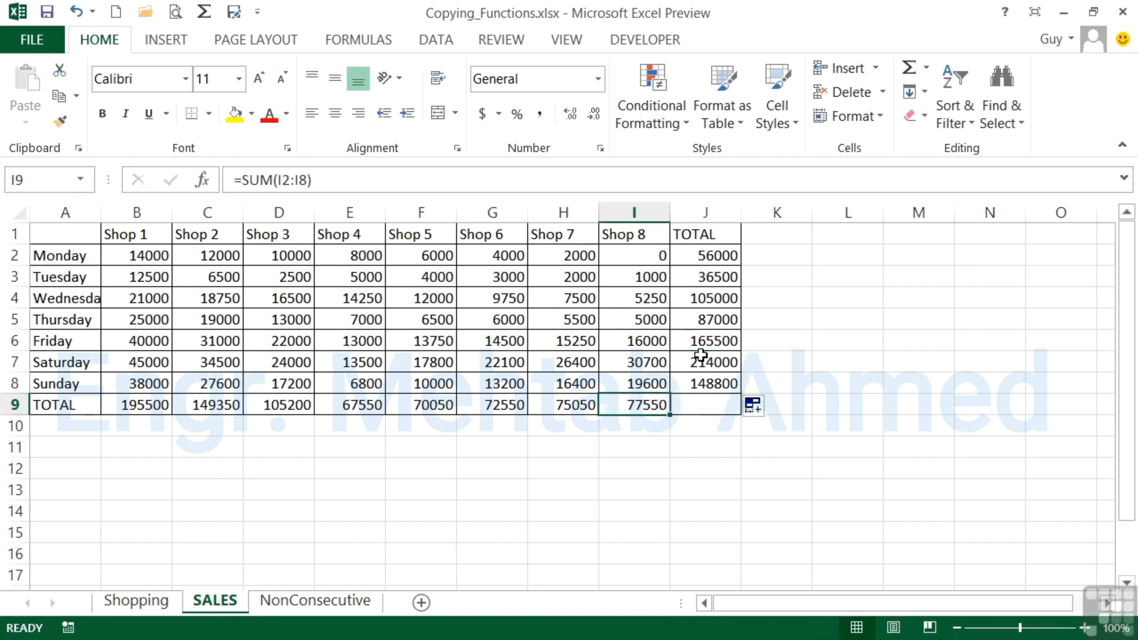
click(707, 383)
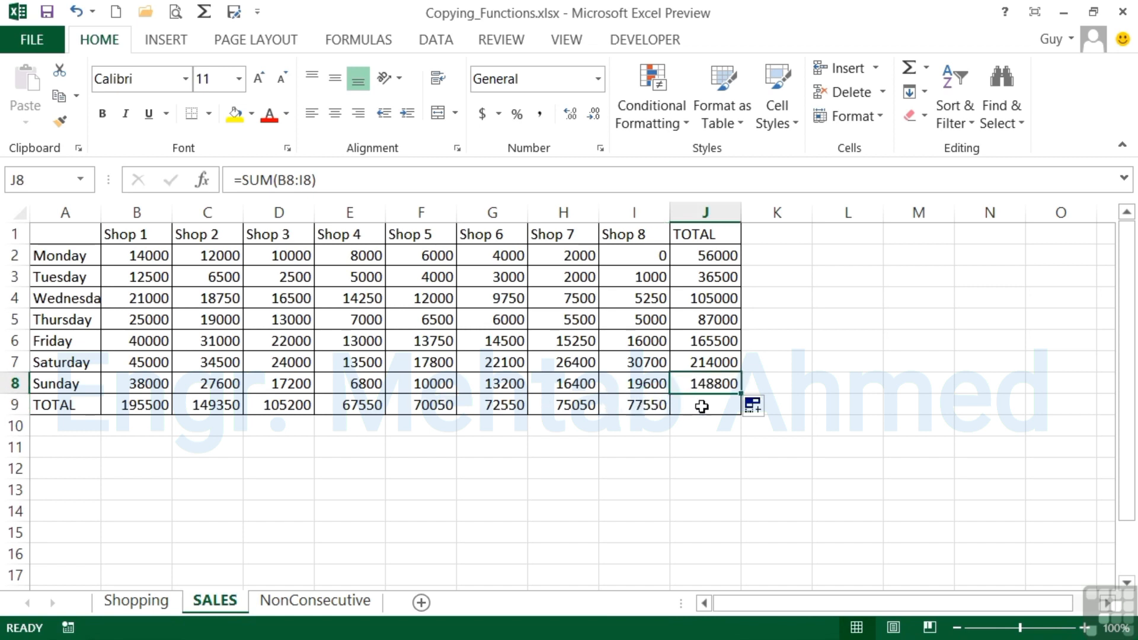
drag(740, 393, 730, 411)
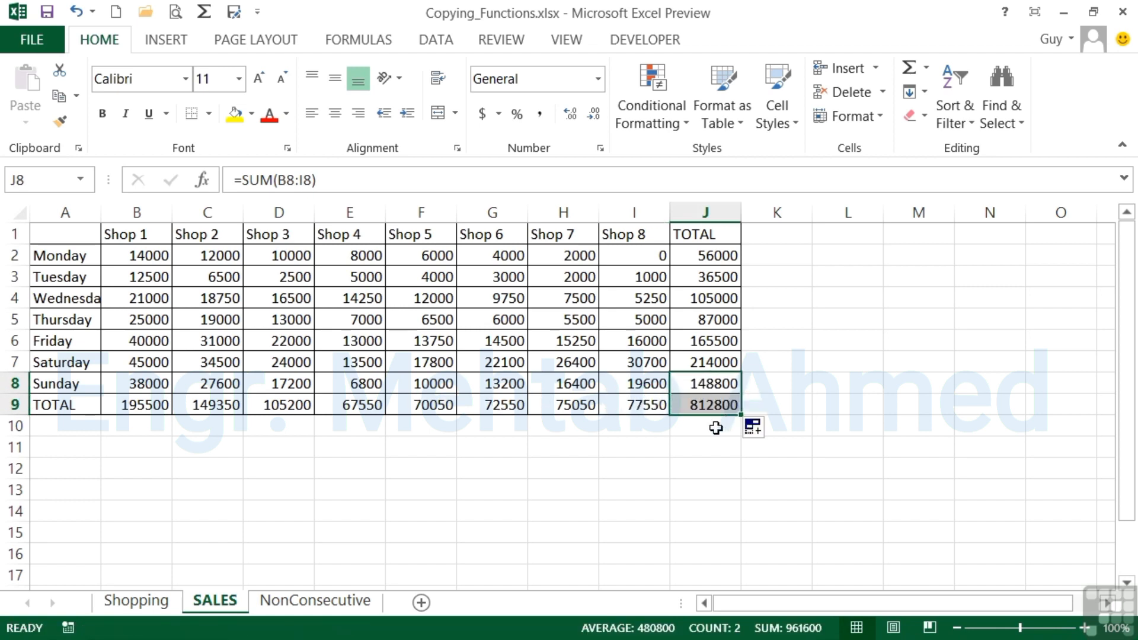
double_click(711, 406)
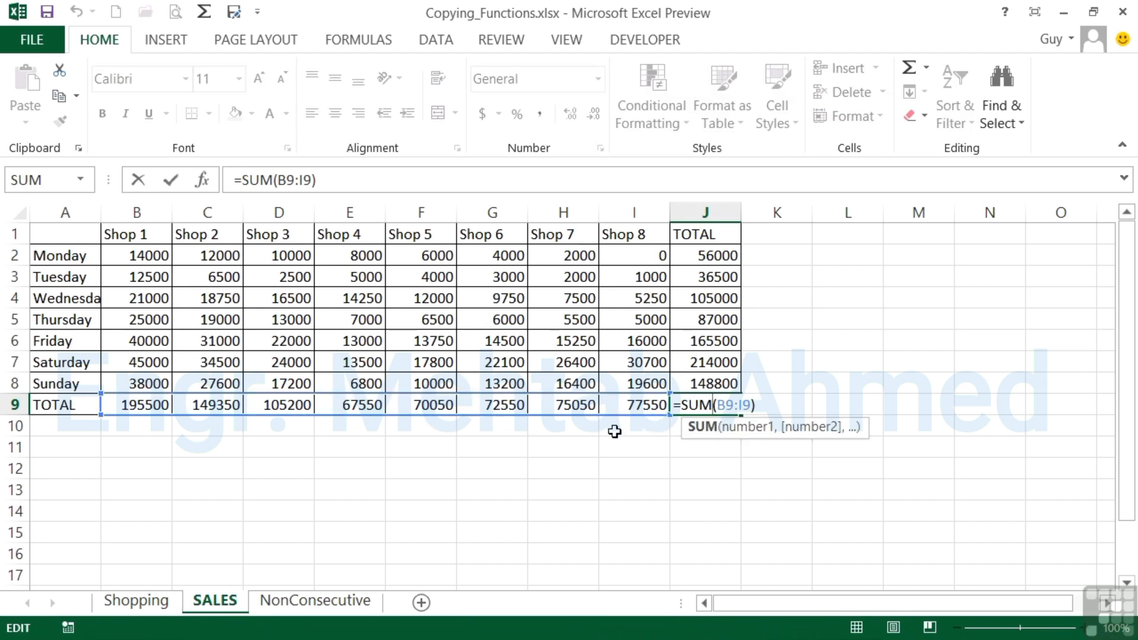
key(Return)
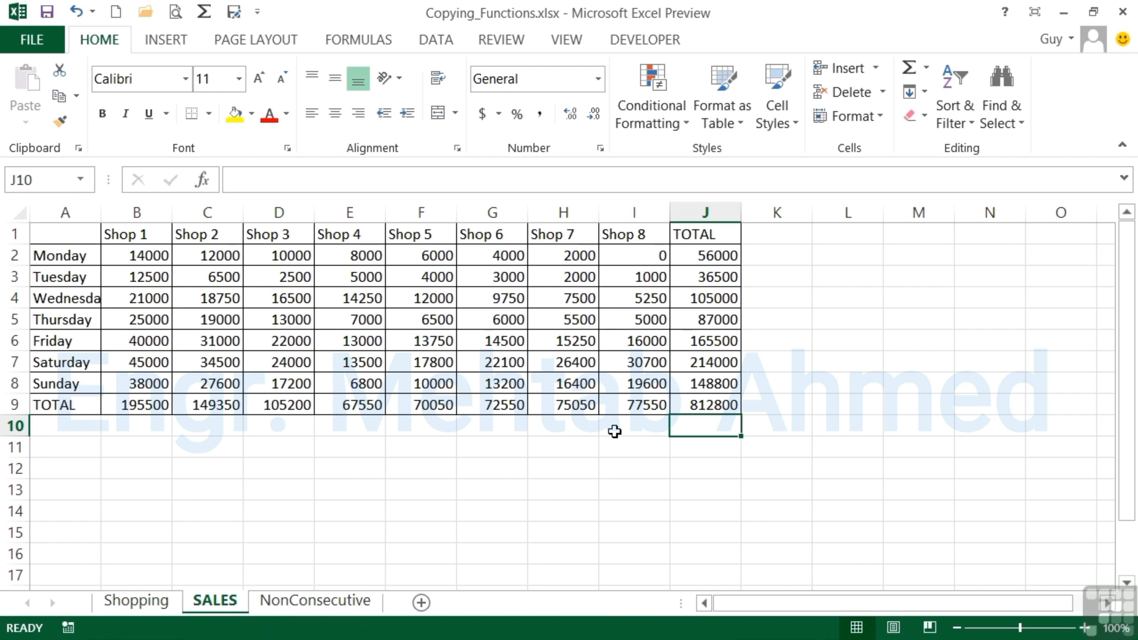
key(Up)
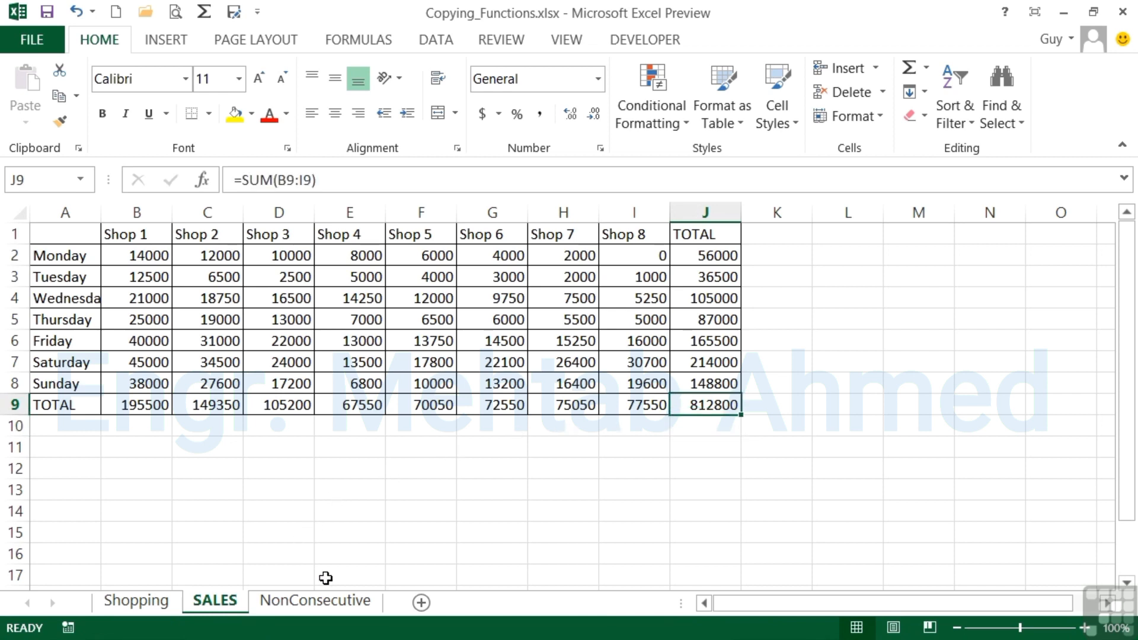
Step: On the NonConsecutive sheet, examine which cells the Monday Fruit total formula in J5 references
click(321, 603)
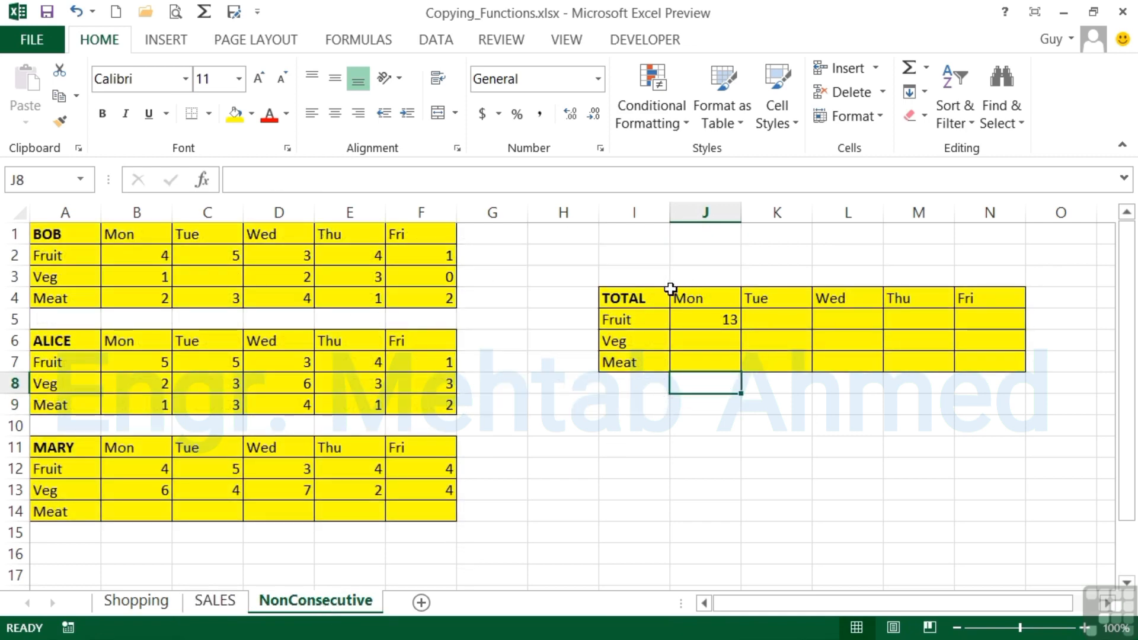
click(707, 319)
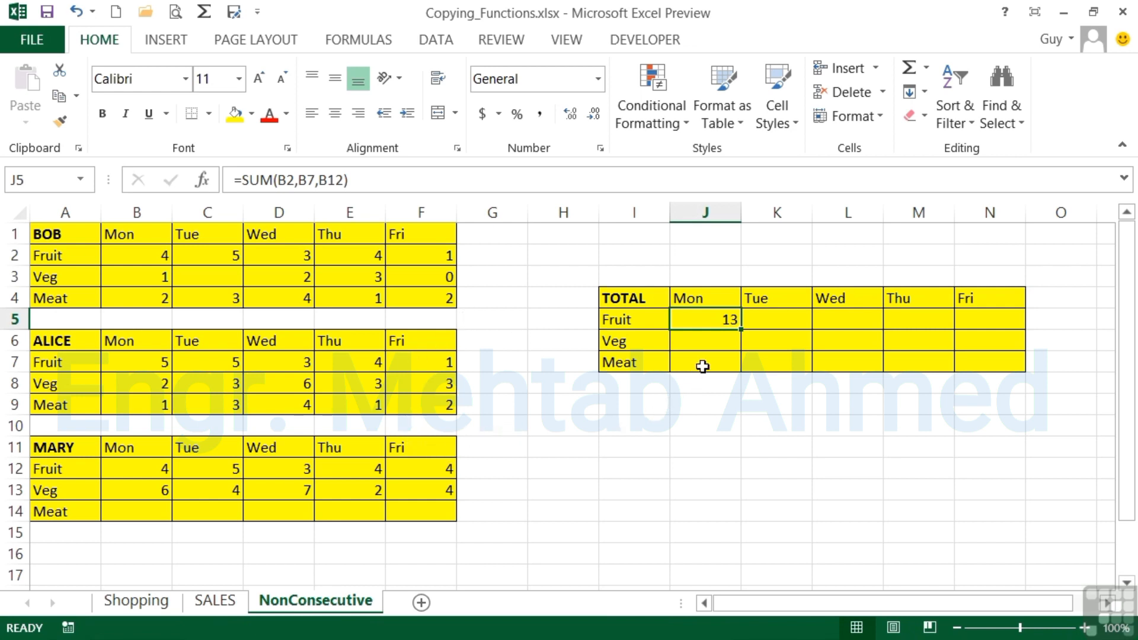
double_click(722, 319)
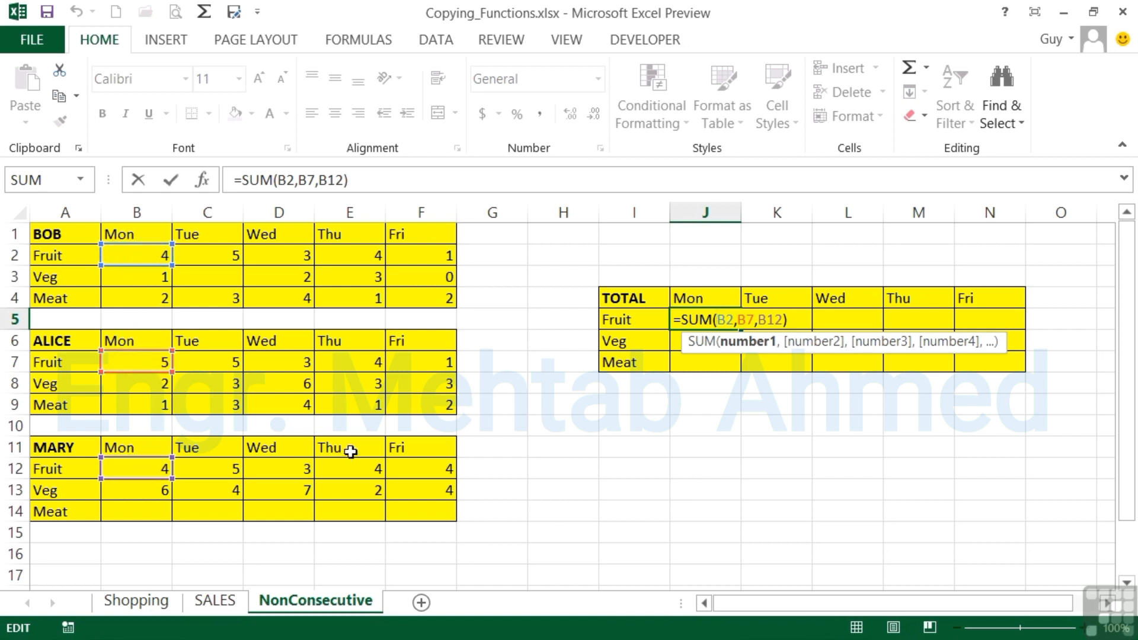
key(Return)
Step: Copy the Monday Fruit total formula from J5 into J5:N7 and inspect the Wednesday Veg formula in L6
click(691, 319)
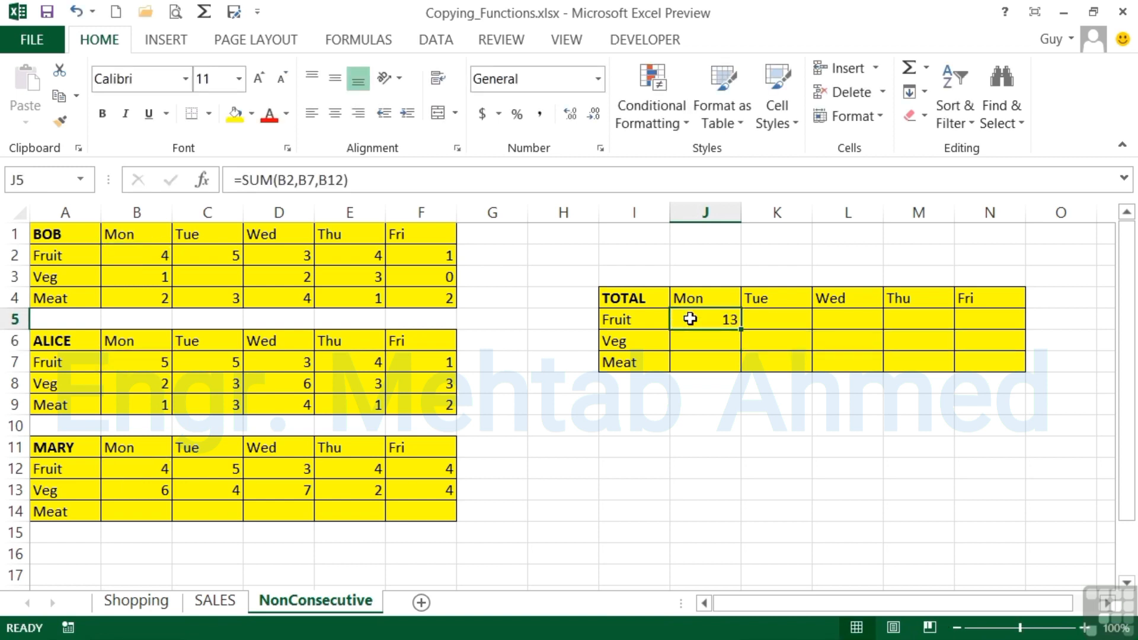
key(ctrl+c)
drag(713, 319, 975, 354)
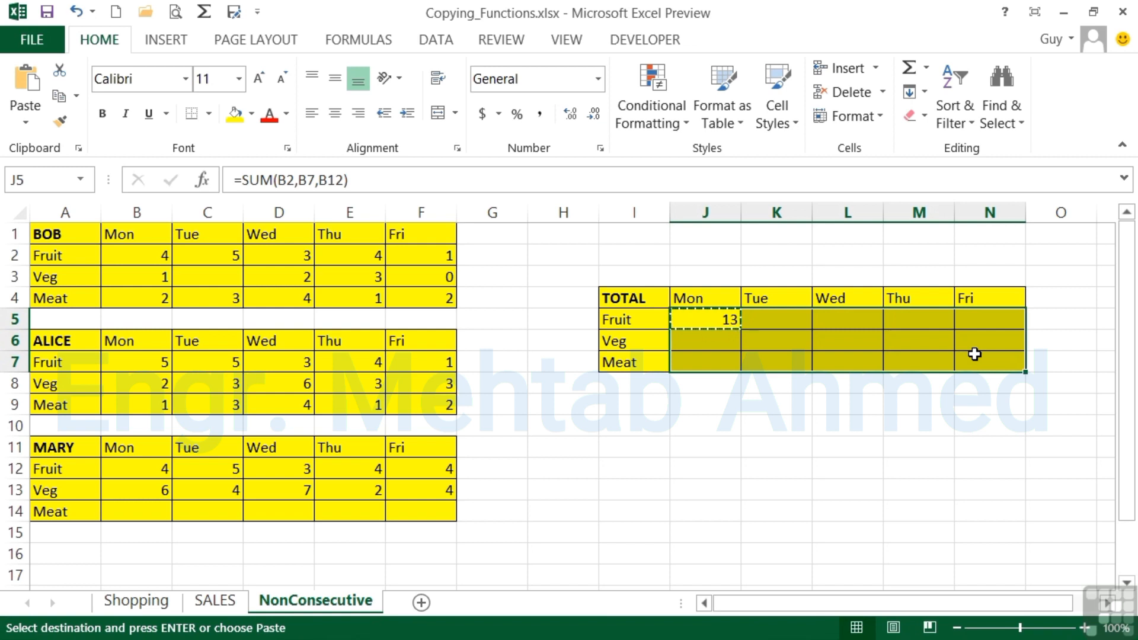
key(Return)
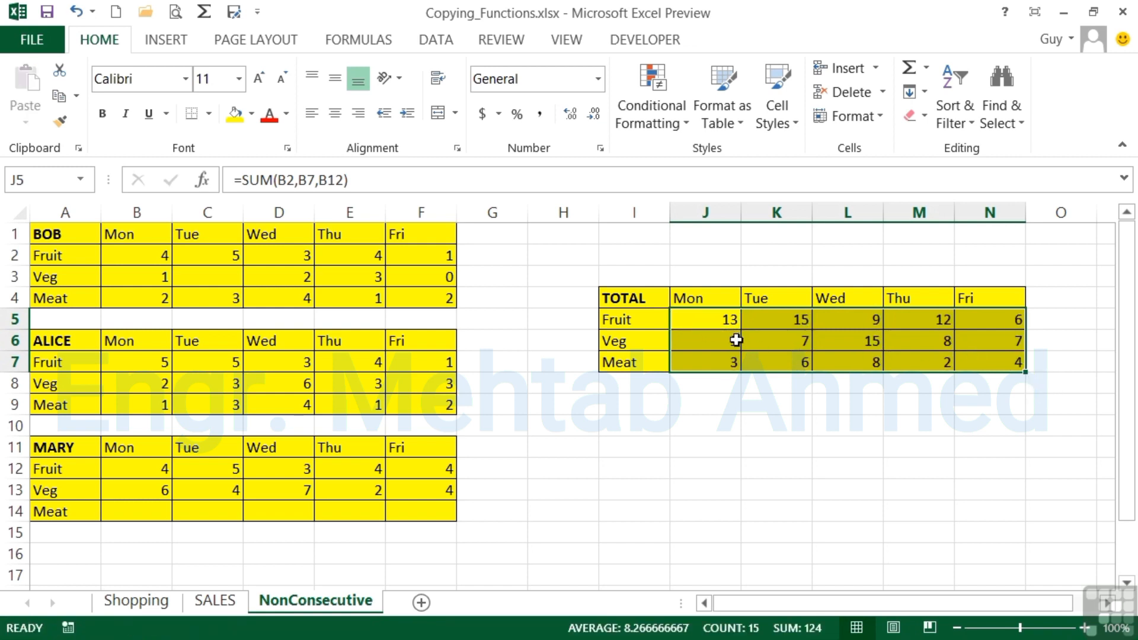
click(860, 343)
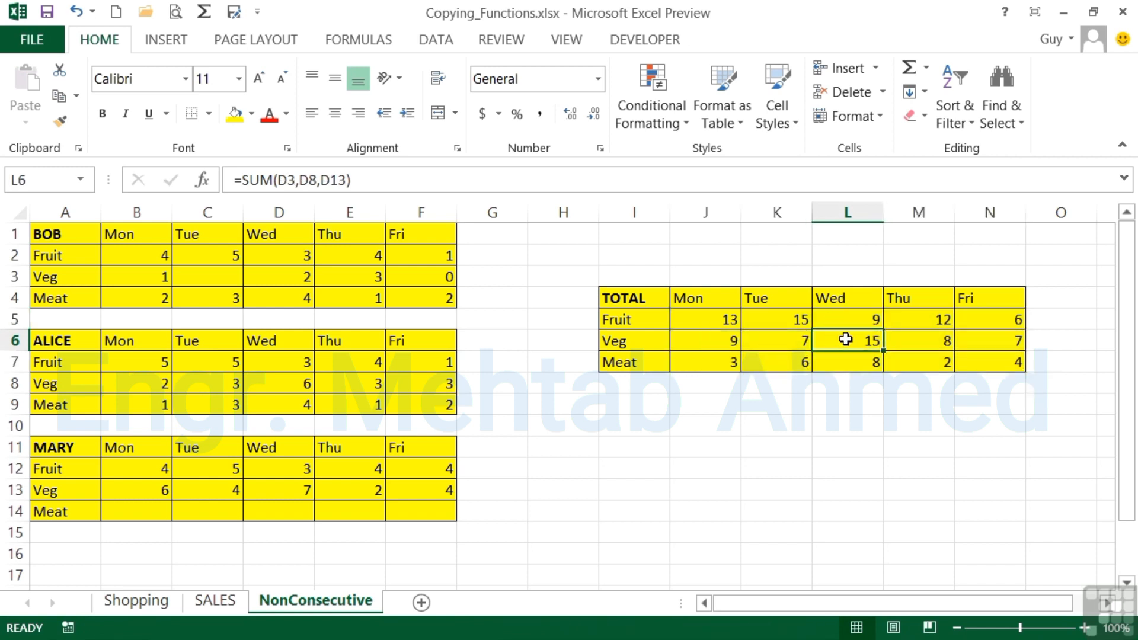
double_click(861, 342)
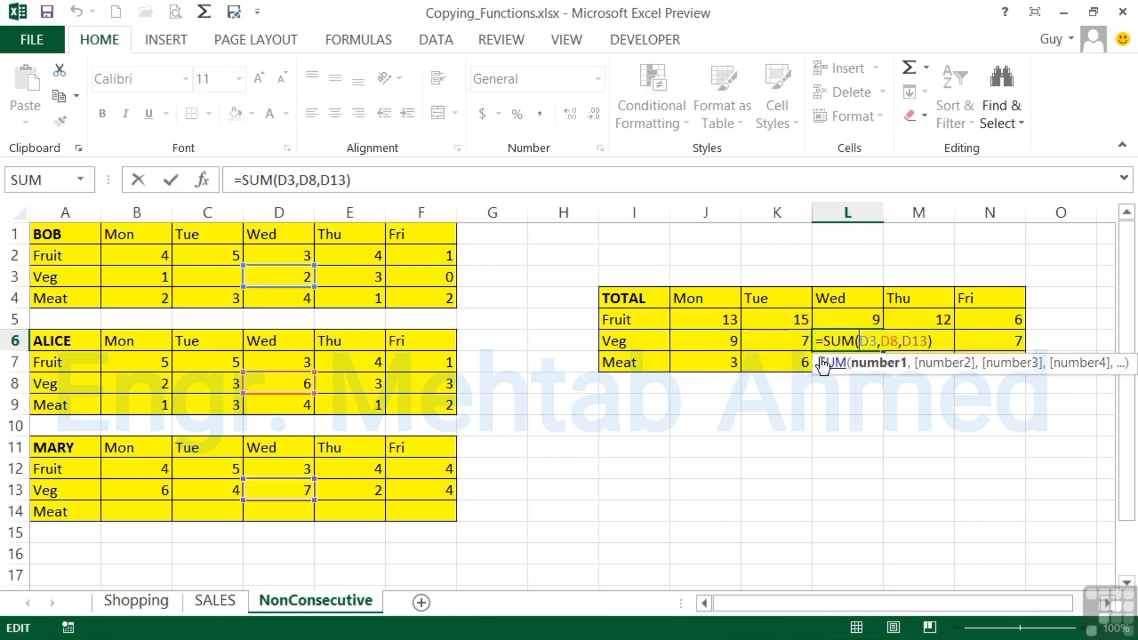